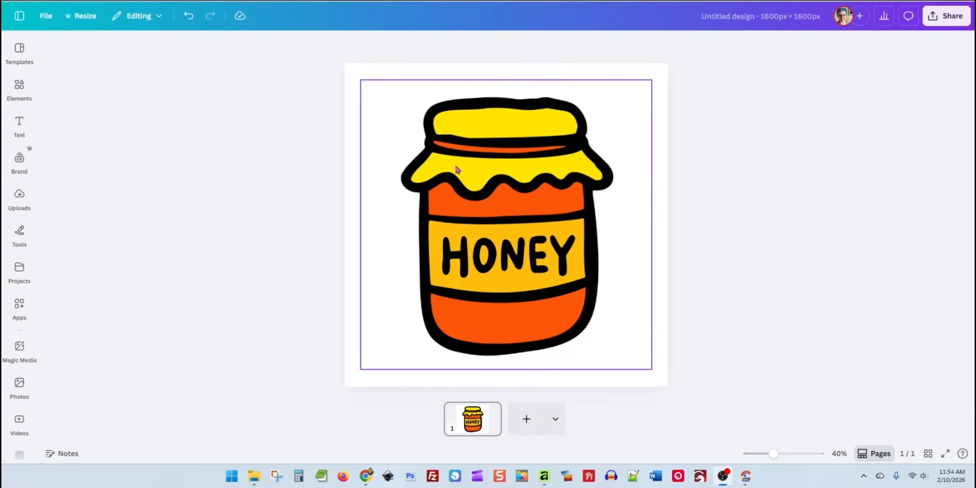
Select the honey jar image on the page and remove its background
mouse_move(504, 223)
mouse_down()
mouse_move(497, 214)
mouse_move(503, 218)
mouse_up()
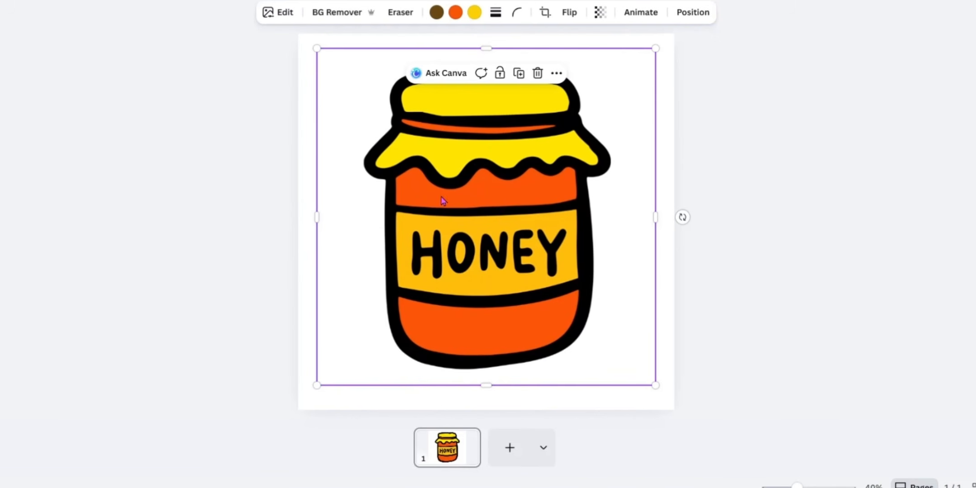
click(783, 306)
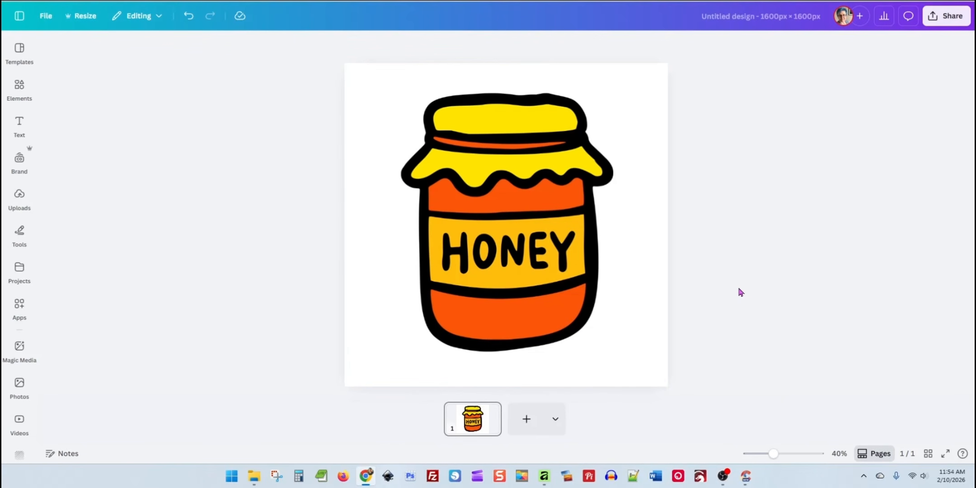
click(540, 191)
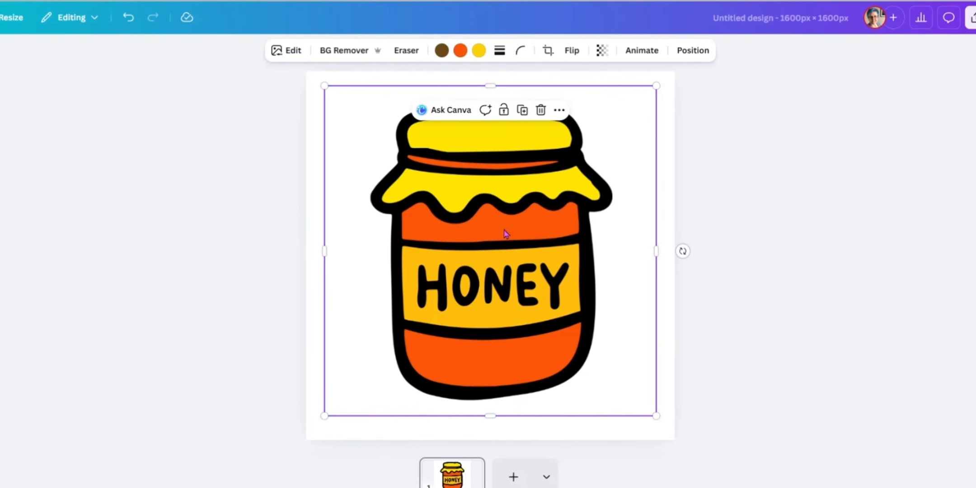
click(342, 50)
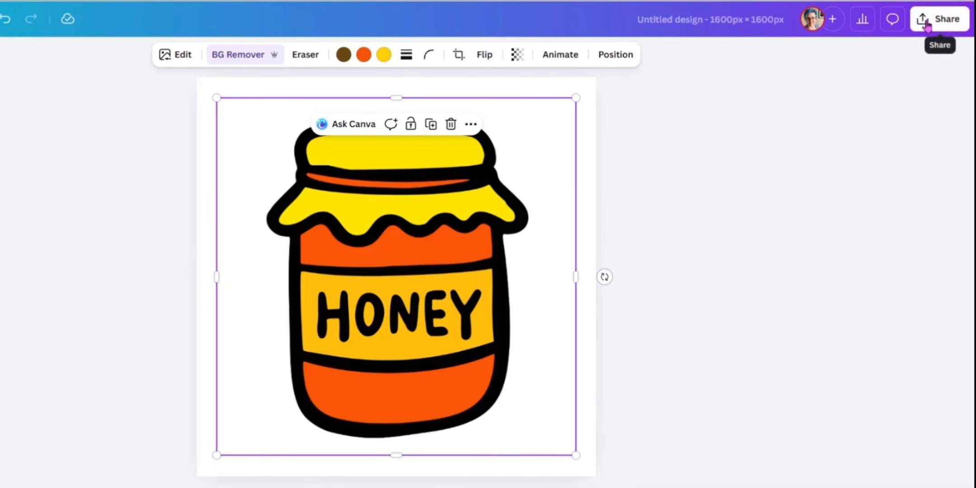
Start downloading the design as an SVG file with a transparent background, without saving the download settings
click(935, 21)
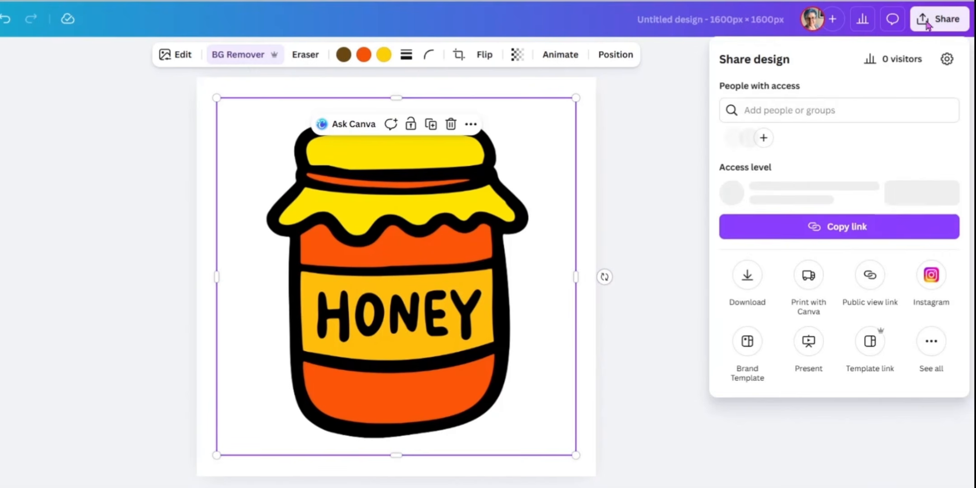
click(748, 276)
click(774, 118)
click(761, 278)
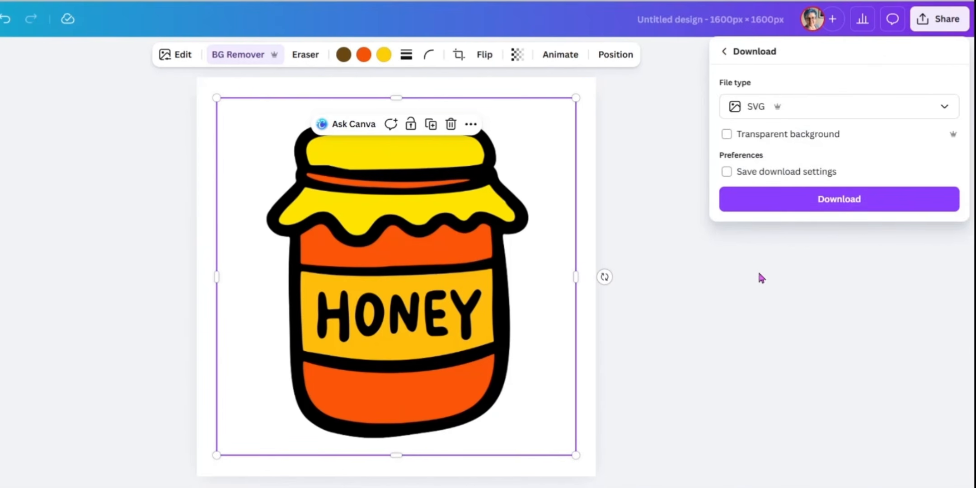
click(727, 134)
click(726, 172)
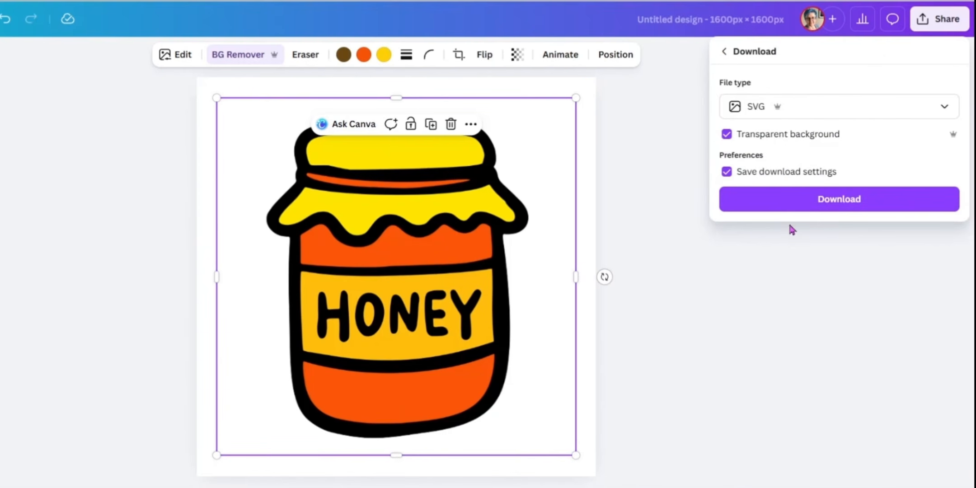
click(727, 172)
click(807, 204)
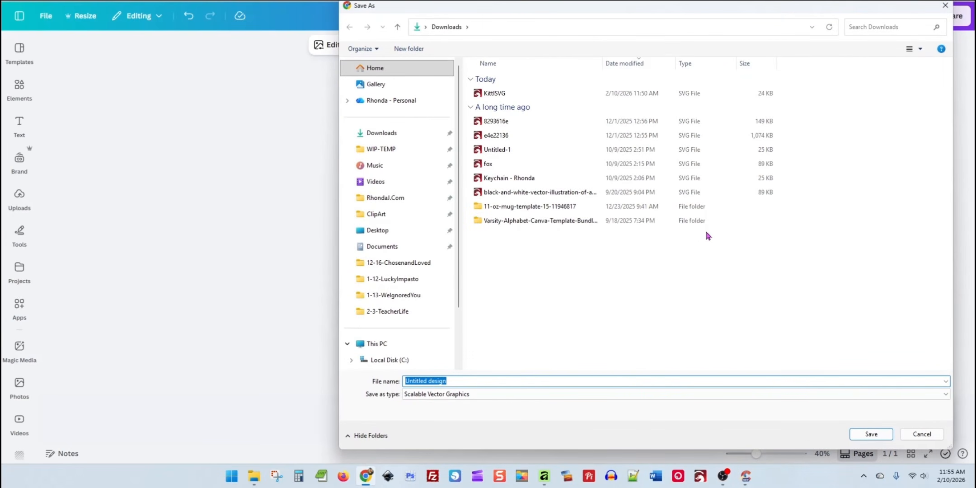
Save the SVG in the Downloads folder under the name CanvaSB
click(431, 134)
click(494, 381)
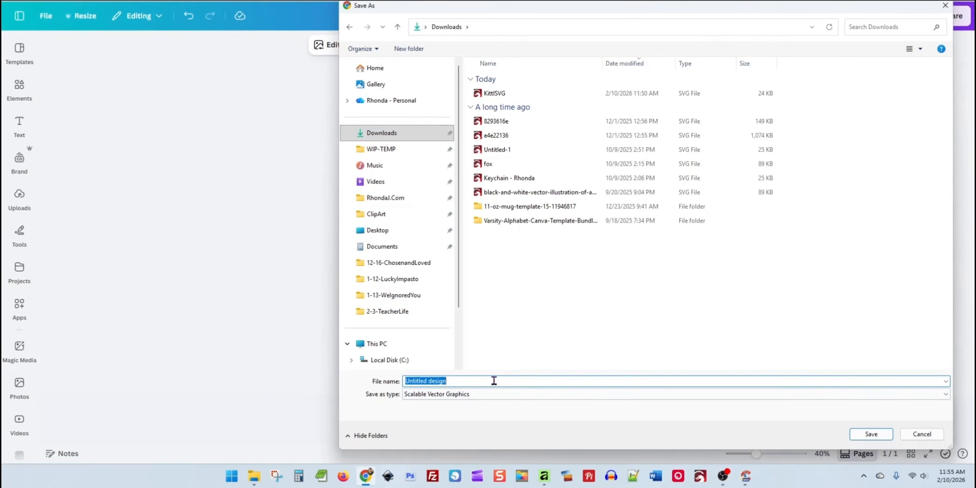
text(CanvaSB)
key(Return)
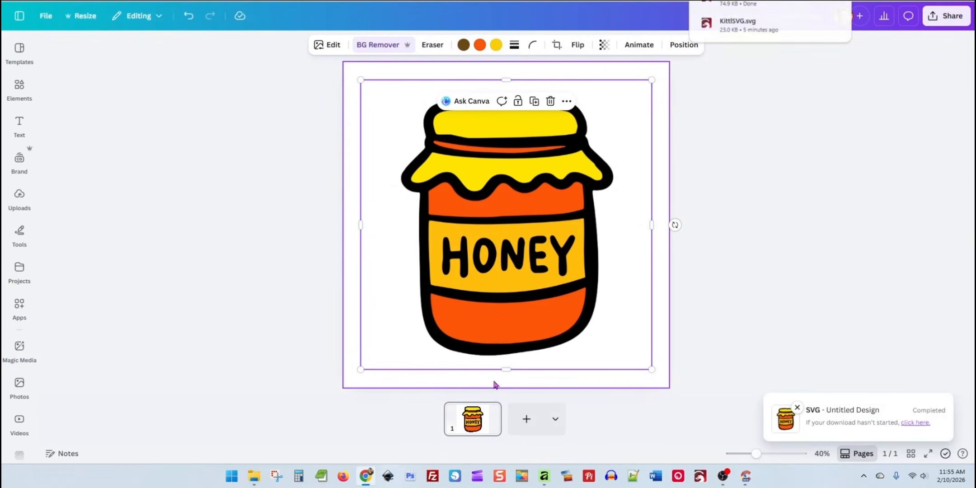
Add a second page and place the downloaded SVG file on it
click(528, 418)
click(849, 8)
drag(756, 22, 570, 190)
Enlarge the placed jar well beyond the edges of page 2 to inspect its outlines, and delete it
drag(519, 236, 403, 131)
drag(455, 183, 811, 441)
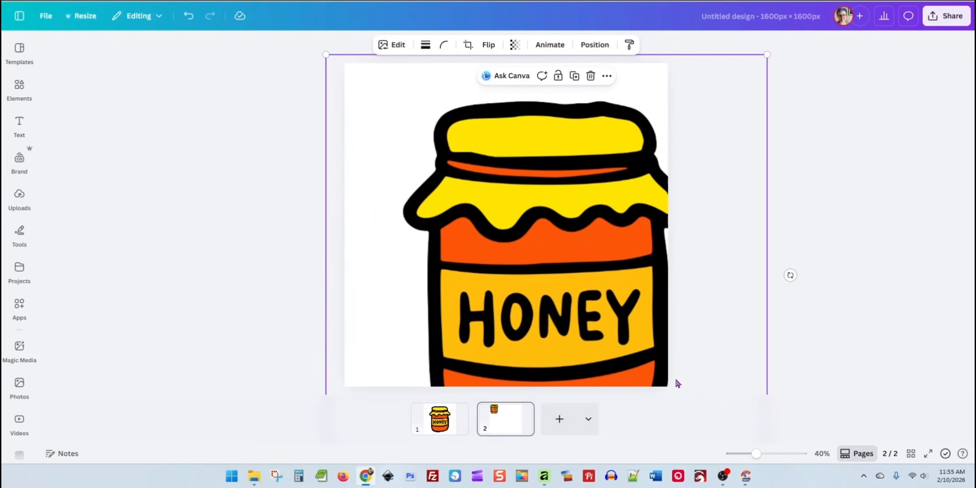
drag(583, 345, 423, 173)
drag(608, 326, 466, 203)
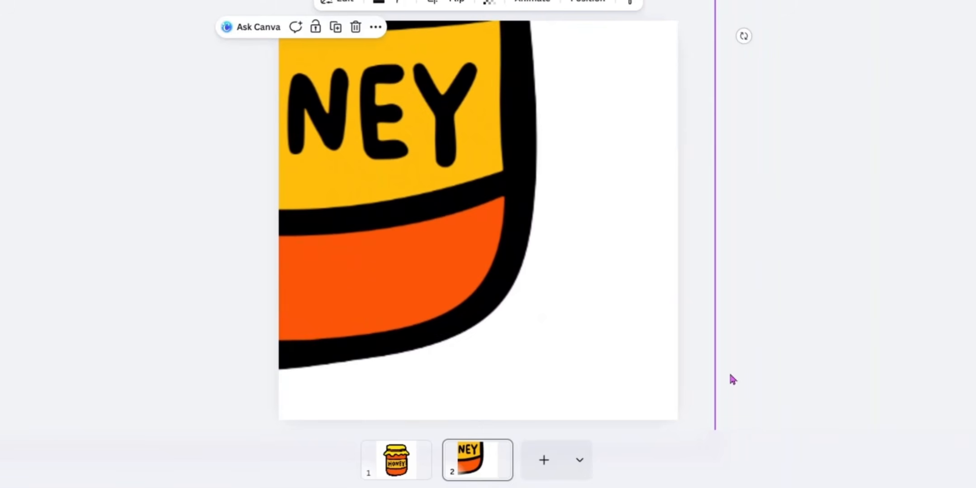
scroll(542, 318, down, 5)
drag(609, 346, 820, 487)
drag(532, 306, 430, 218)
scroll(478, 220, up, 5)
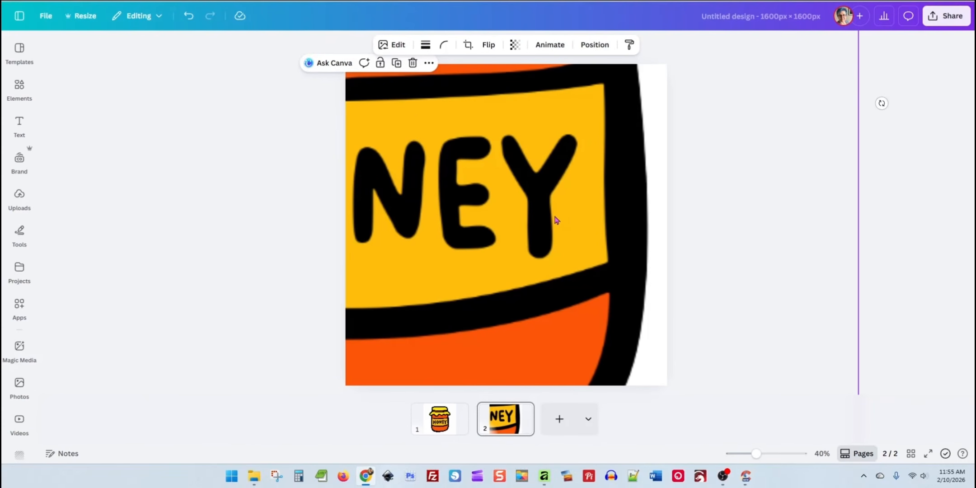
key(Delete)
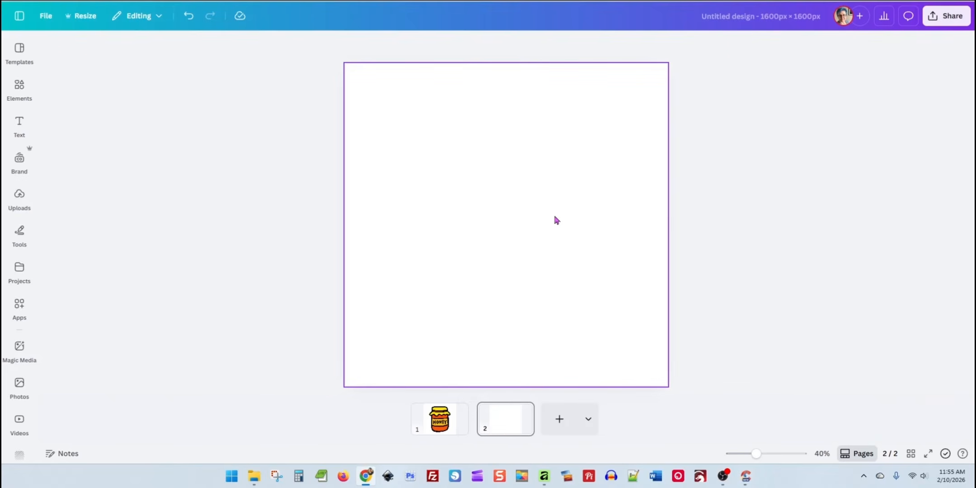
Select the original jar on page 1, search the apps for vector, and open Vector Studio
click(434, 414)
click(517, 177)
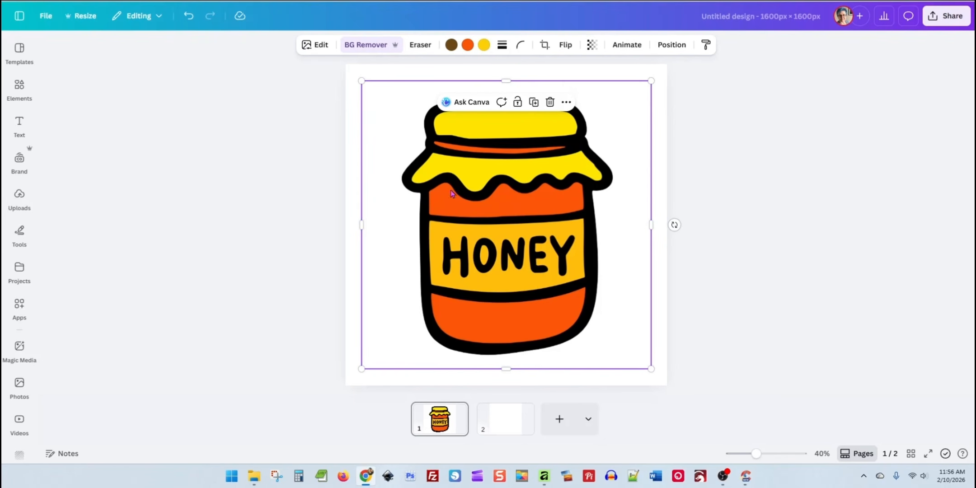
click(19, 307)
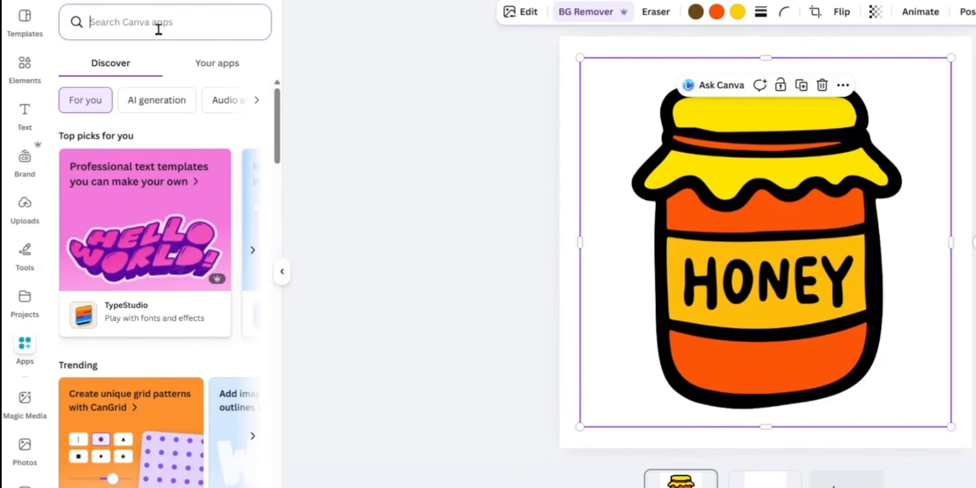
text(tra)
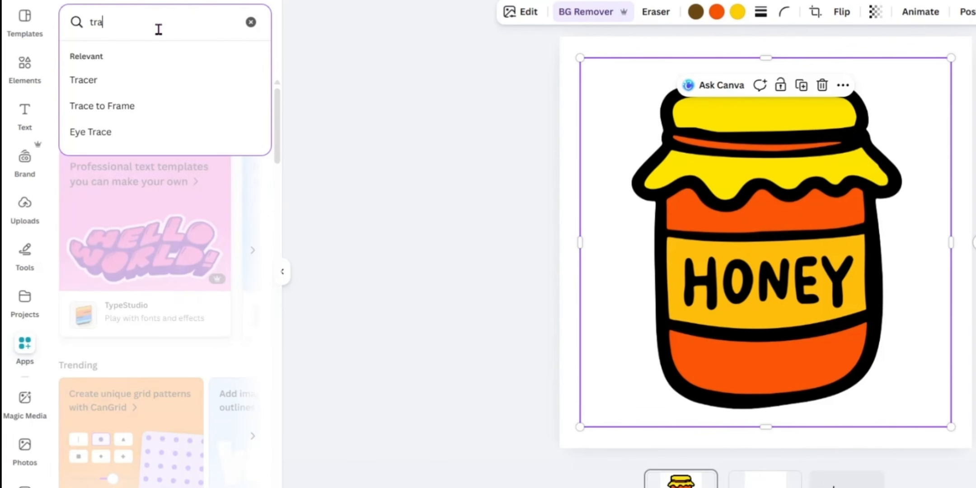
key(BackSpace)
text(vector)
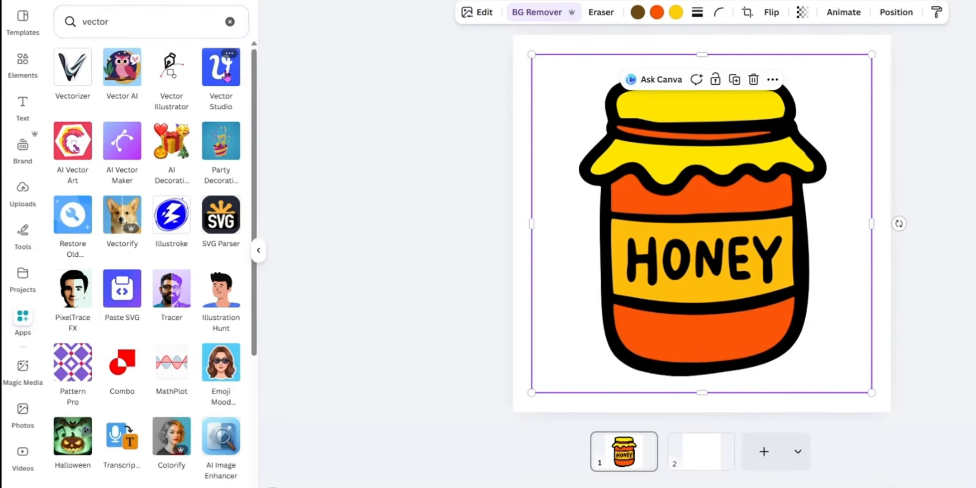
click(241, 71)
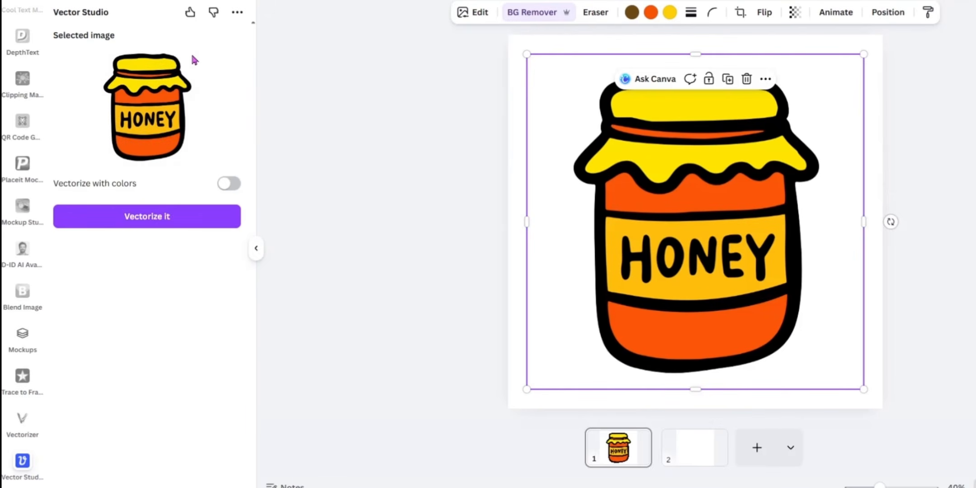
Vectorize the jar with colors and add the result to page 1, over the lower right part of the original
click(226, 183)
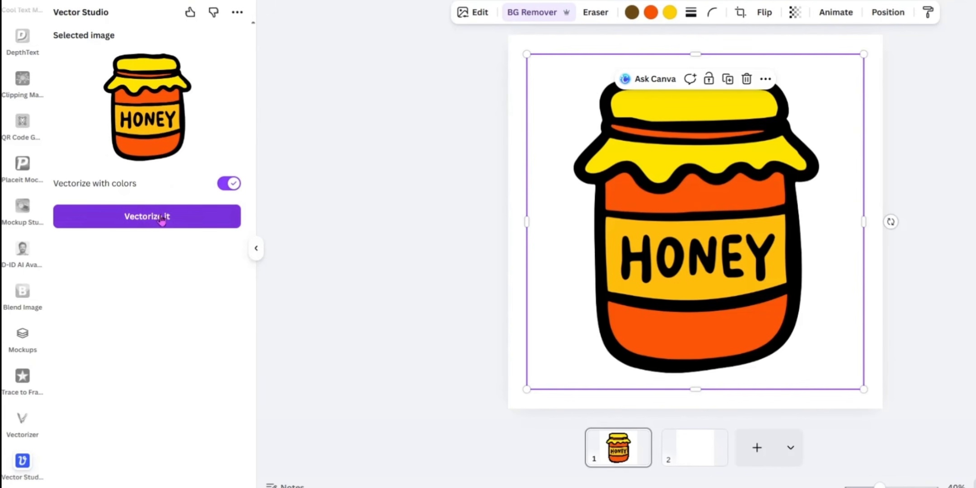
click(143, 218)
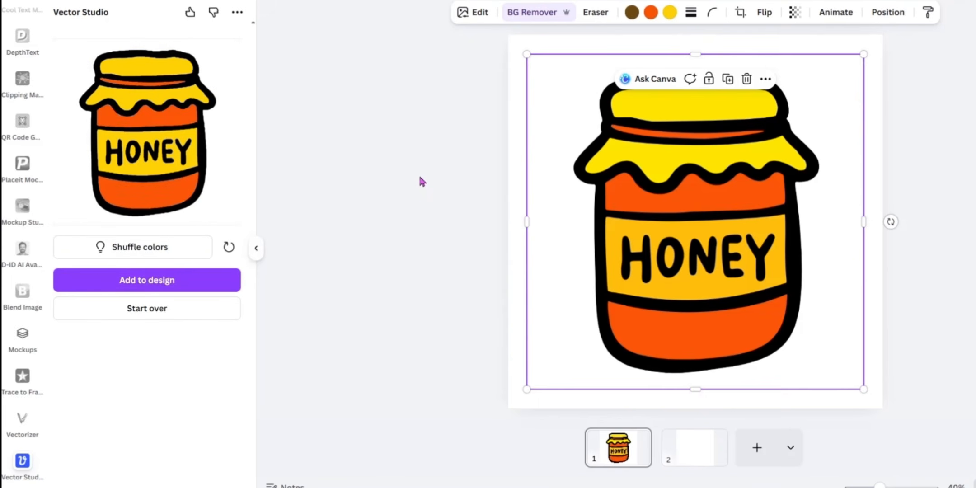
click(197, 280)
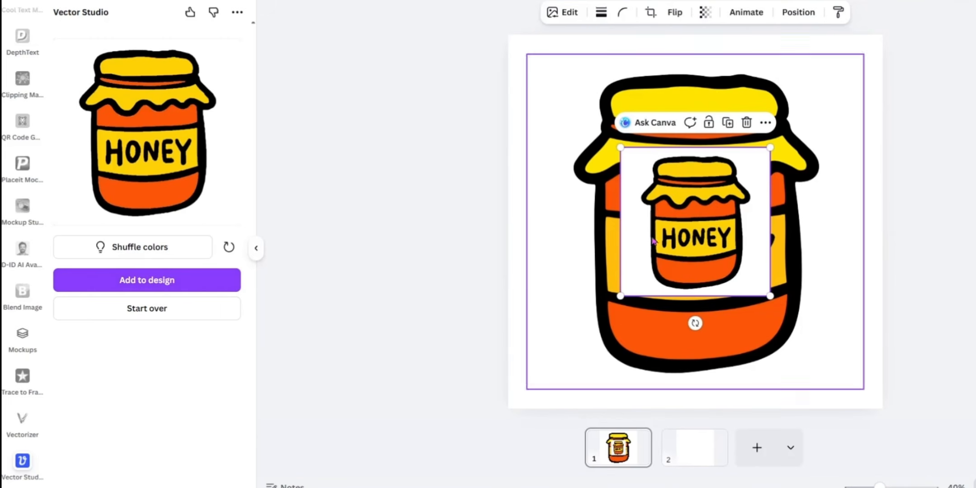
drag(654, 241, 715, 307)
Add the vectorized jar to the empty page 2 and delete its copy from page 1
click(698, 446)
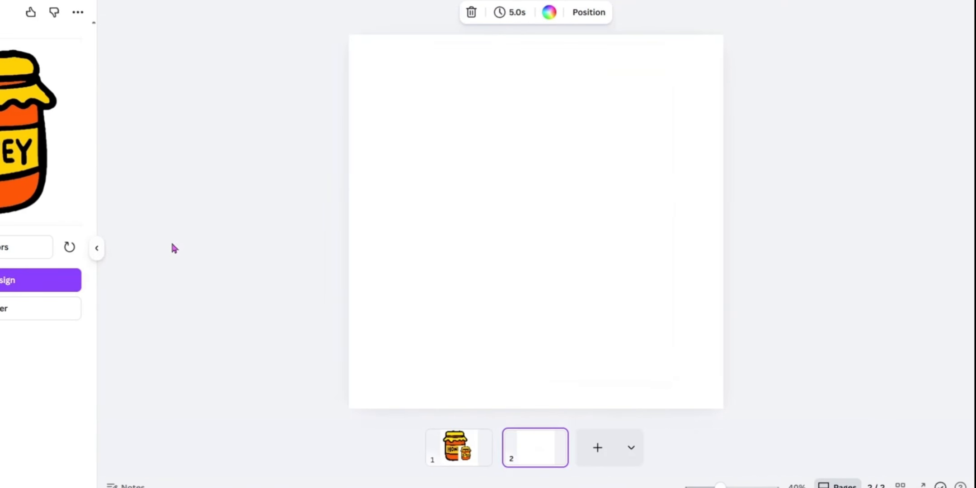
click(13, 280)
click(458, 448)
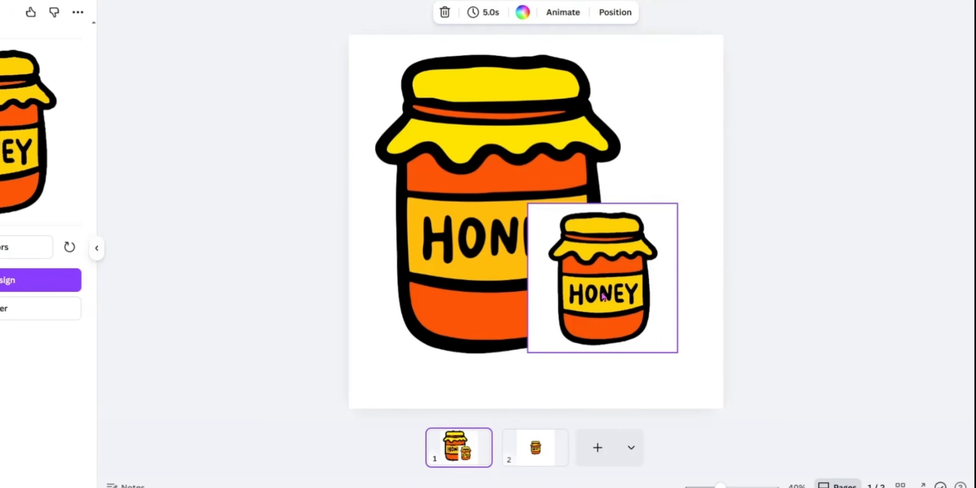
click(604, 296)
key(Delete)
Reposition the vectorized jar on page 2 and enlarge it to nearly fill the page
click(540, 458)
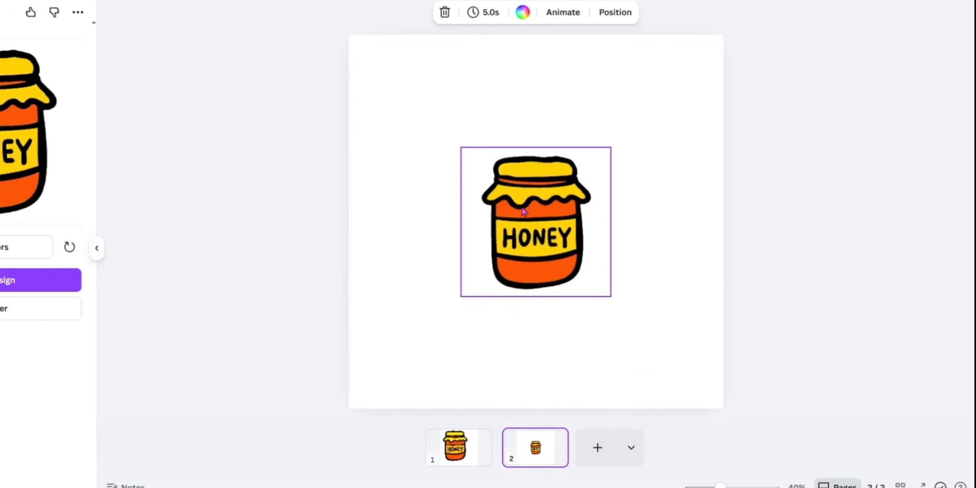
mouse_move(523, 211)
mouse_down()
mouse_move(426, 116)
mouse_move(522, 228)
mouse_move(517, 201)
mouse_up()
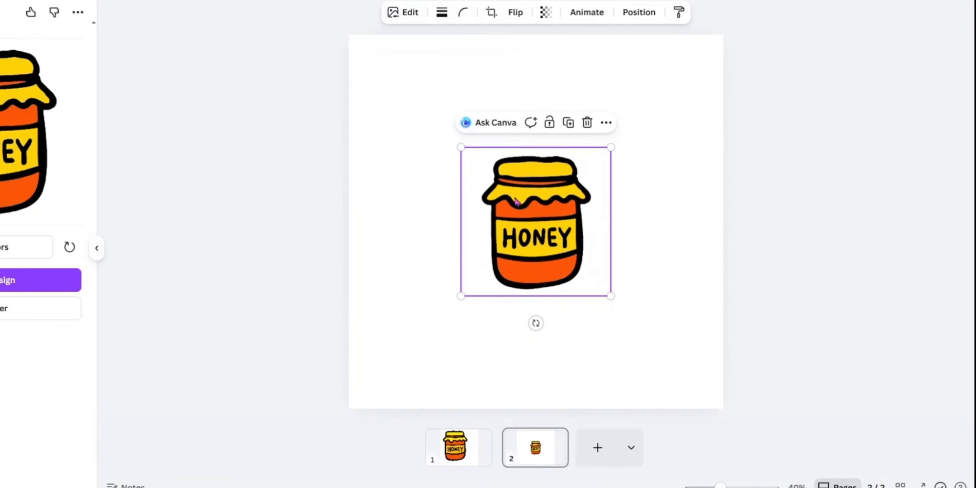
drag(527, 233, 398, 114)
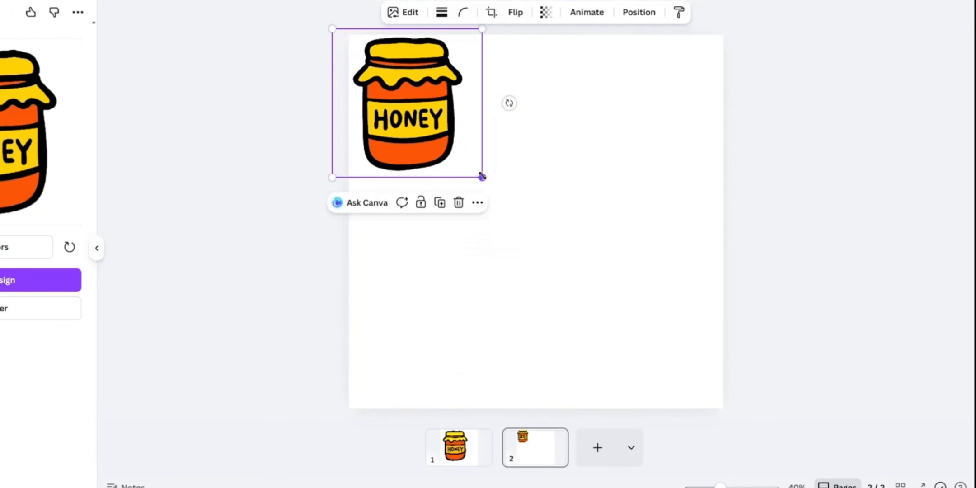
drag(482, 176, 547, 243)
drag(471, 170, 567, 252)
drag(429, 111, 347, 50)
drag(645, 323, 725, 405)
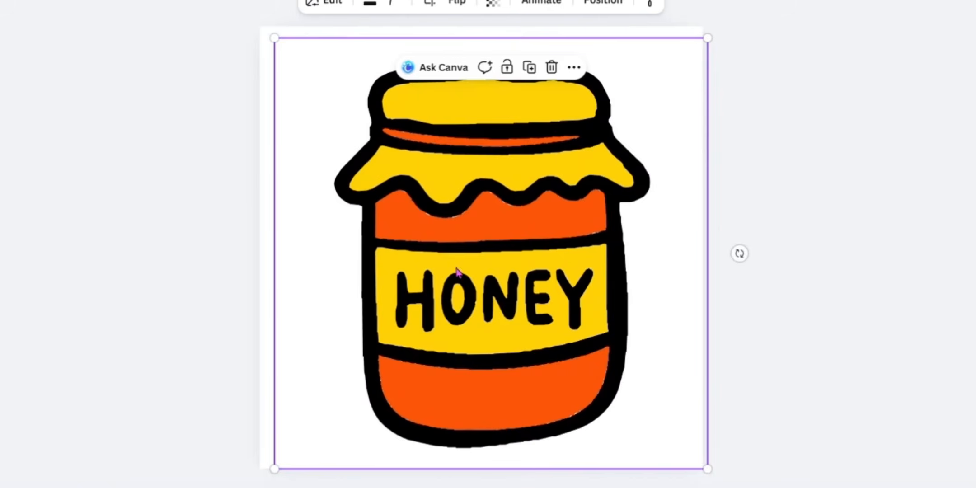
Enlarge the vectorized jar beyond page 2 and compare its edges with the original on page 1
drag(504, 325, 436, 203)
drag(608, 321, 820, 487)
drag(603, 362, 488, 246)
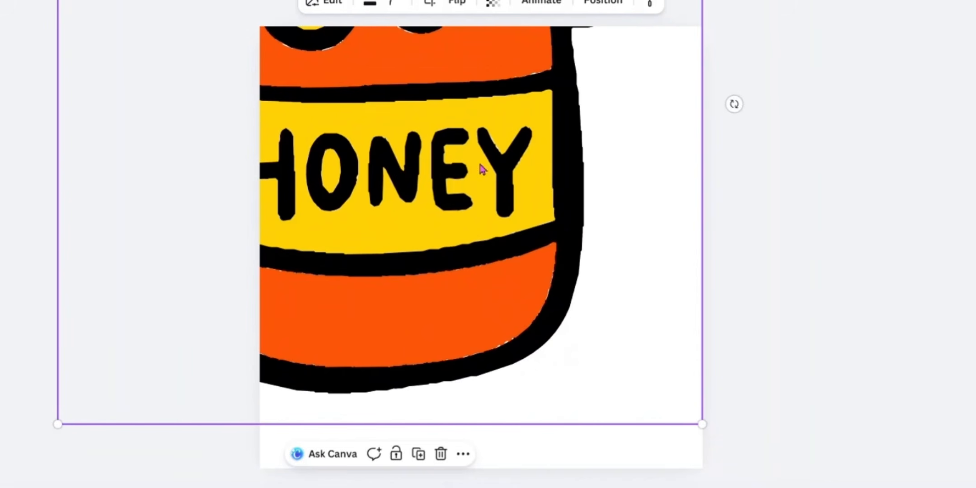
drag(701, 428, 819, 487)
key(Delete)
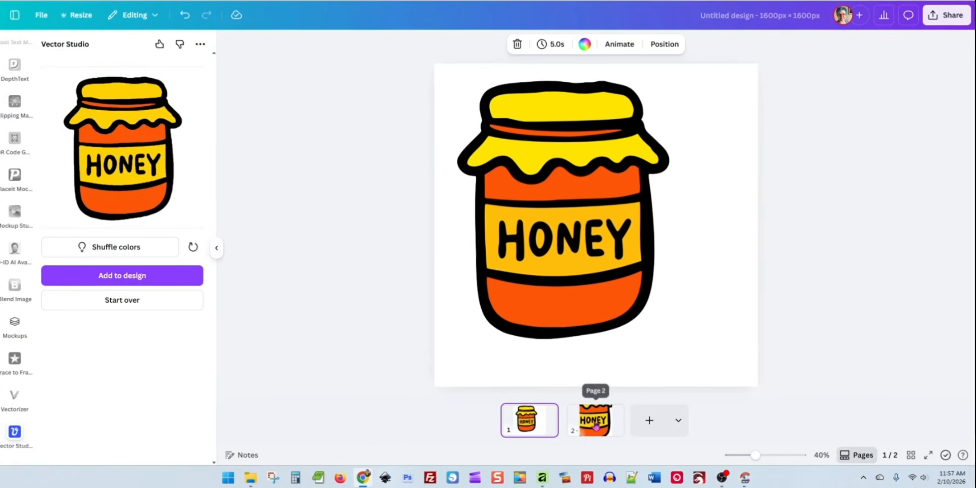
click(597, 419)
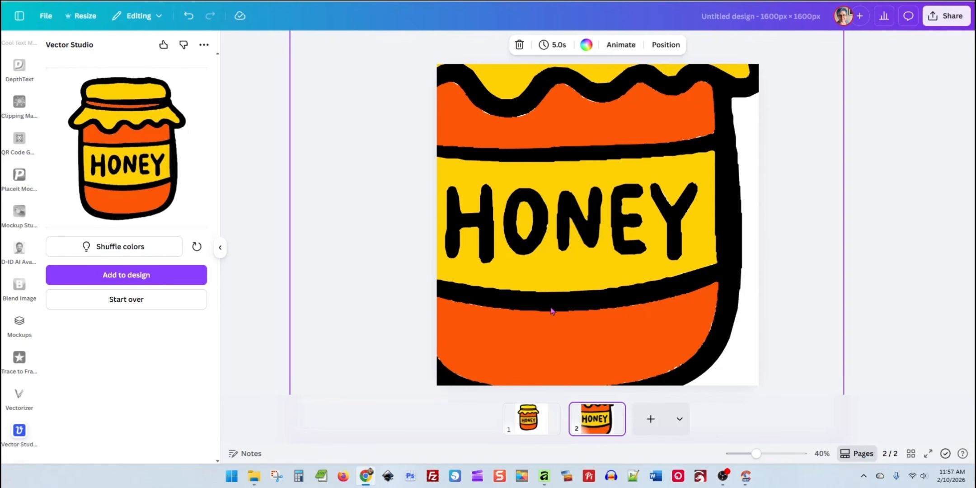
Add a third blank page and open the Vectorizer app
click(651, 418)
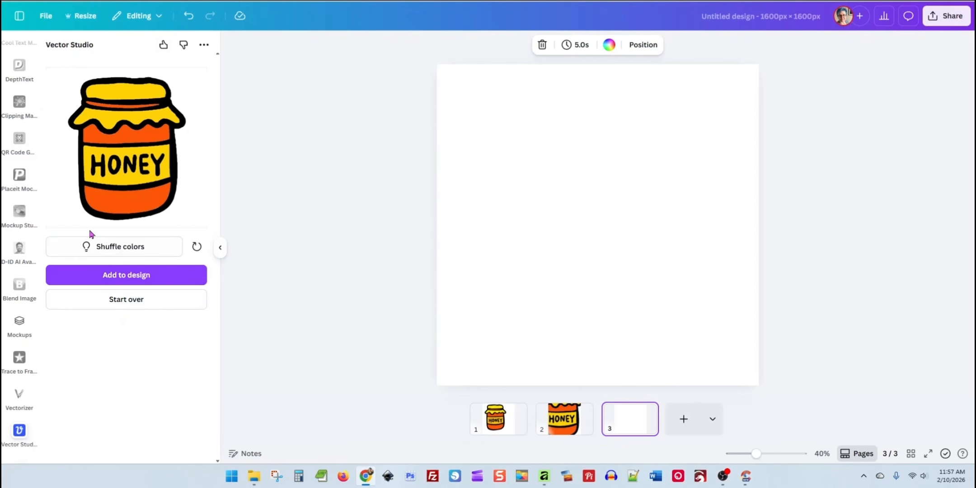
scroll(28, 175, up, 5)
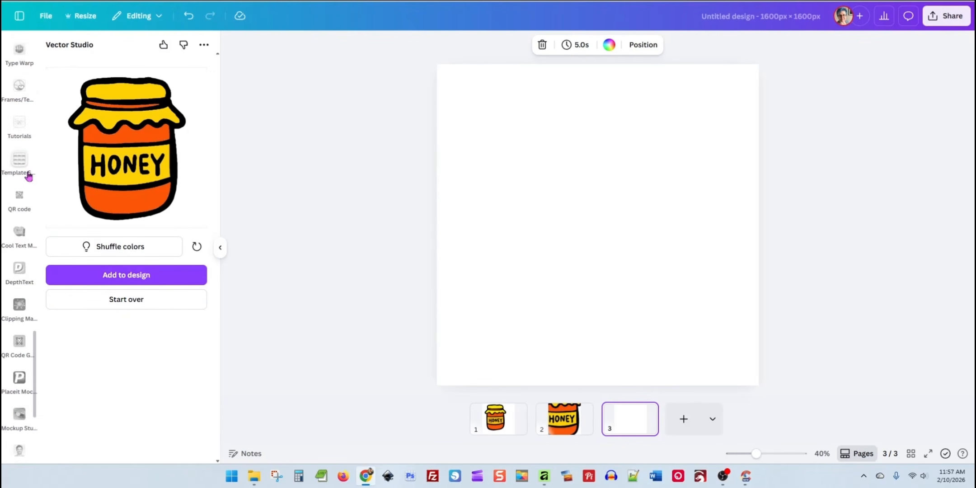
scroll(19, 271, down, 5)
click(20, 369)
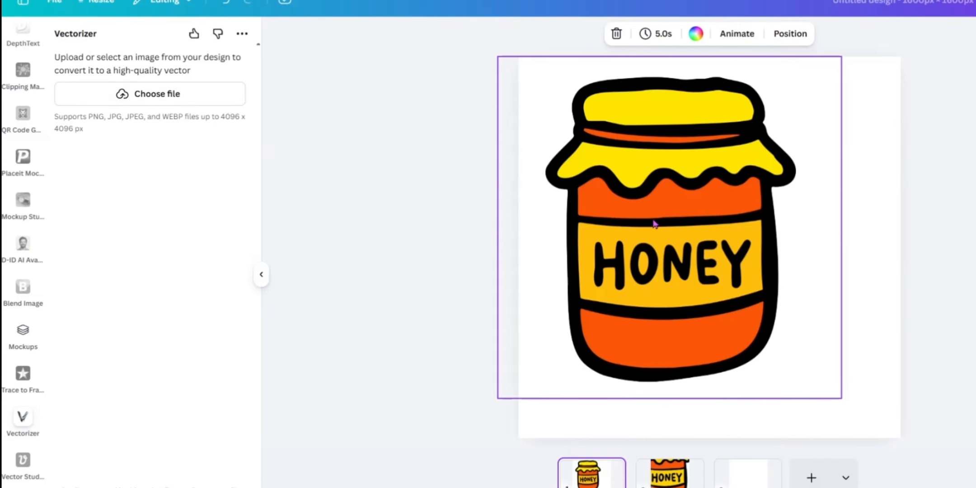
Place a copy of the original honey jar image on page 3 as the image for tracing
click(654, 223)
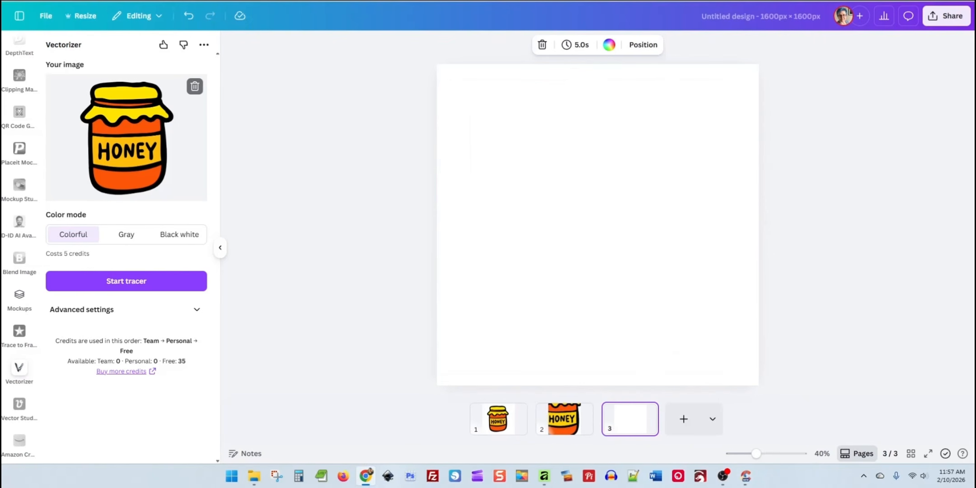
drag(126, 136, 594, 206)
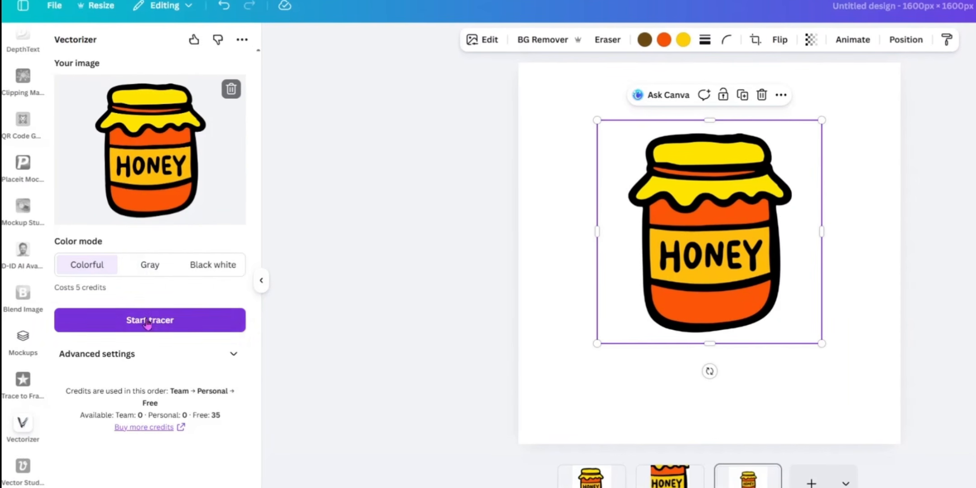
Trace the honey jar in Colorful mode with Vectorizer and add the traced vector to page 3
click(147, 321)
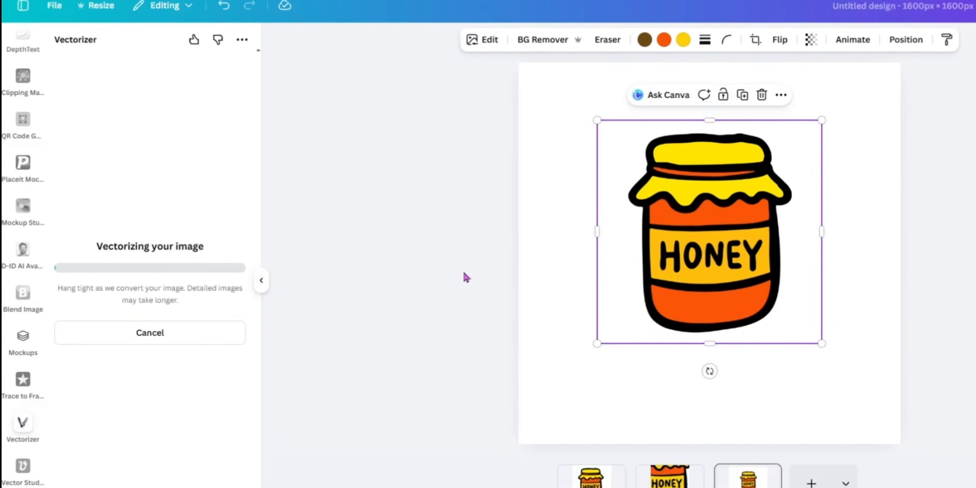
drag(700, 262, 642, 217)
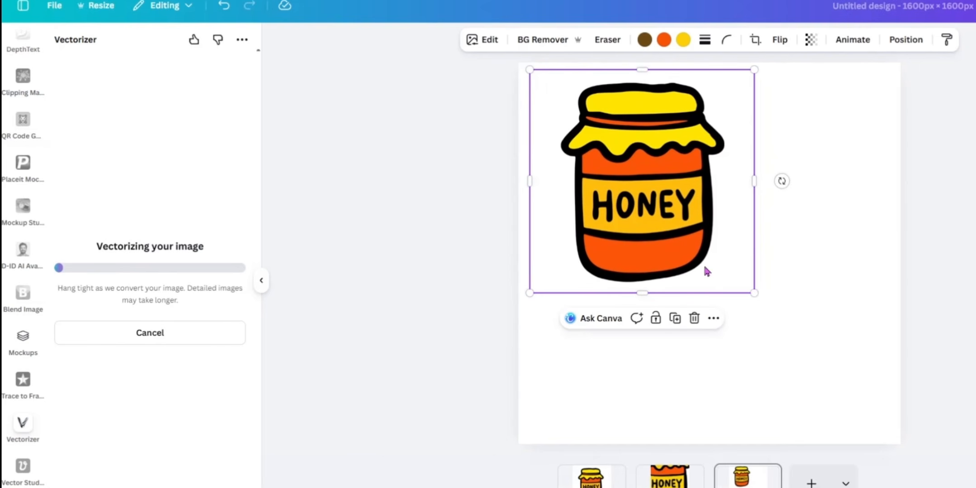
drag(652, 199, 700, 244)
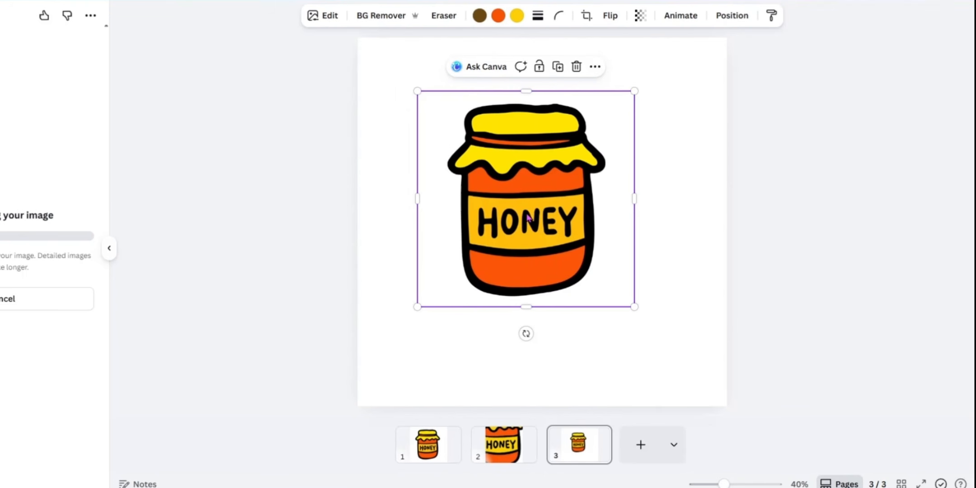
click(504, 445)
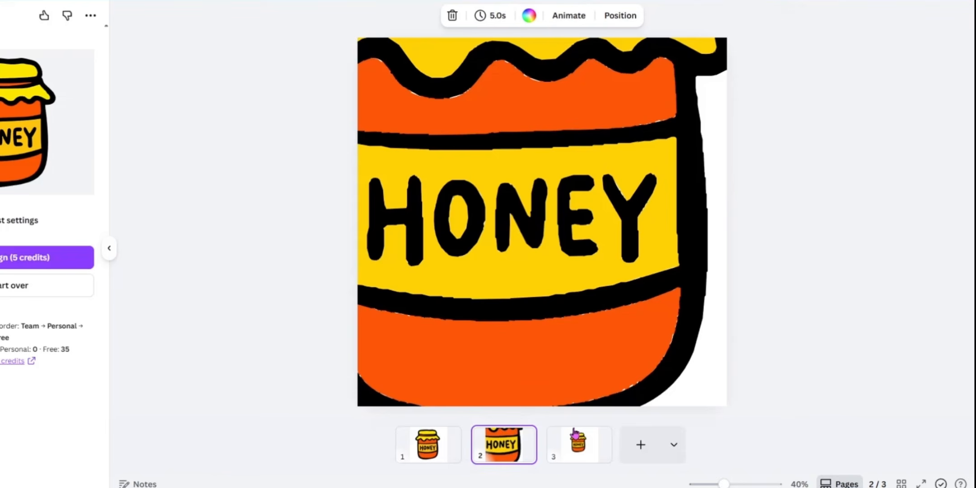
click(578, 445)
click(509, 259)
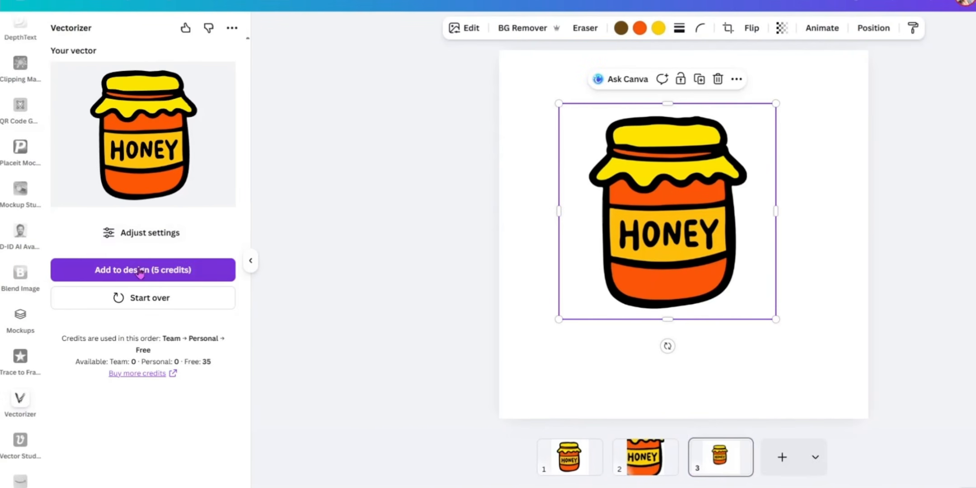
click(5, 258)
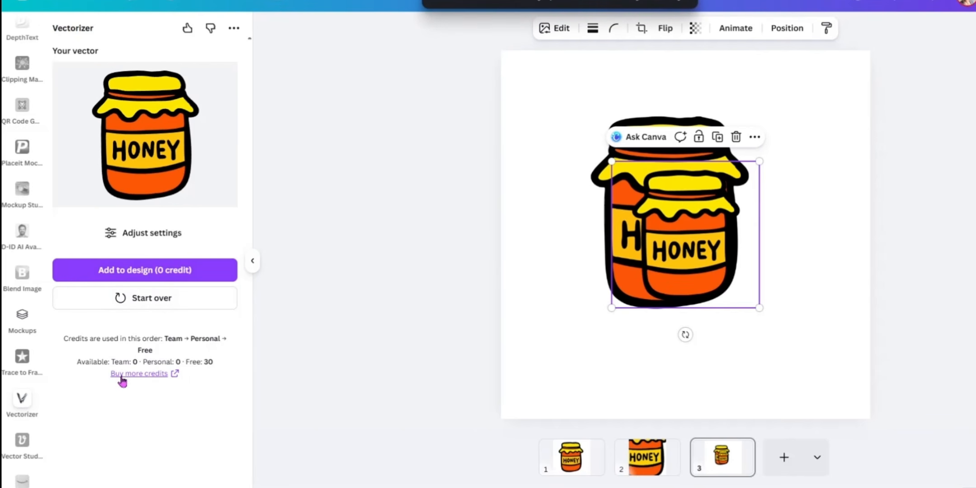
Move the traced jar off the original image on page 3 and delete the original
drag(663, 259, 721, 295)
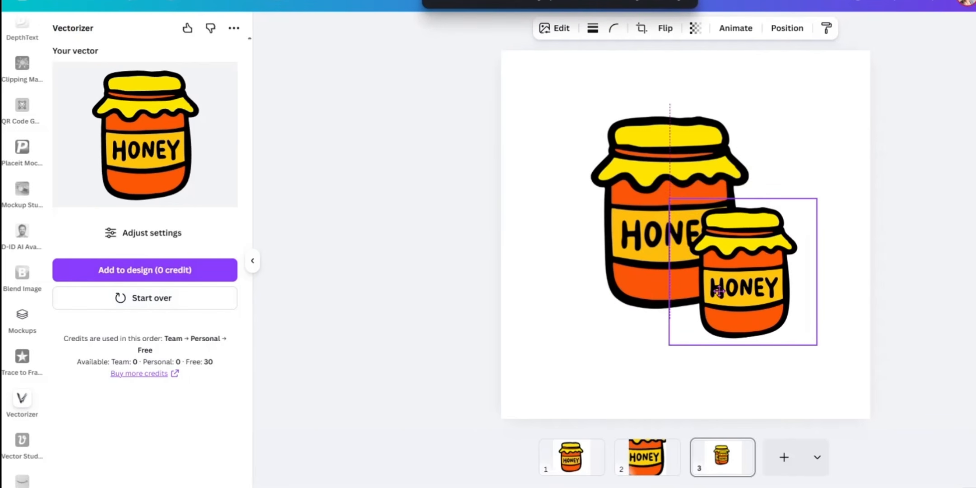
click(628, 202)
key(Delete)
Enlarge the traced jar well beyond the edges of page 3, keeping its label and lower part in view
drag(732, 265, 515, 102)
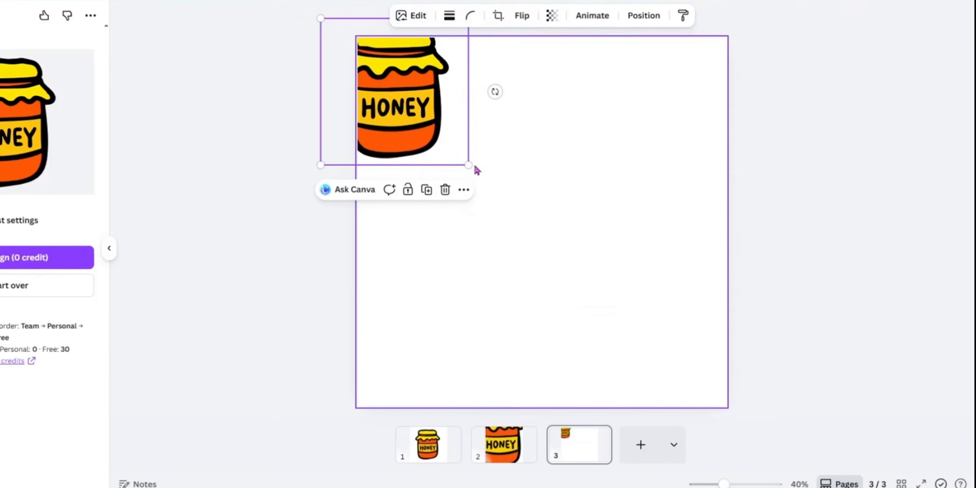
drag(603, 182, 910, 415)
drag(775, 404, 777, 405)
drag(601, 342, 492, 127)
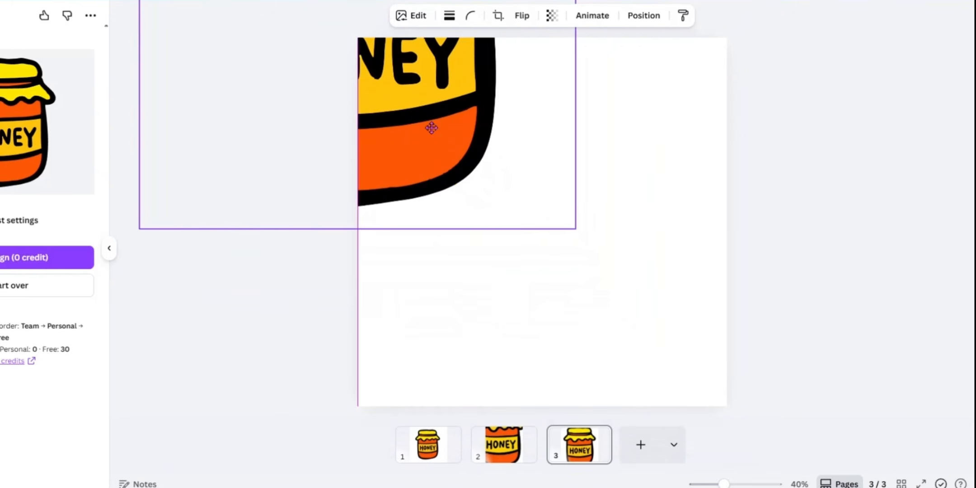
drag(584, 238, 887, 483)
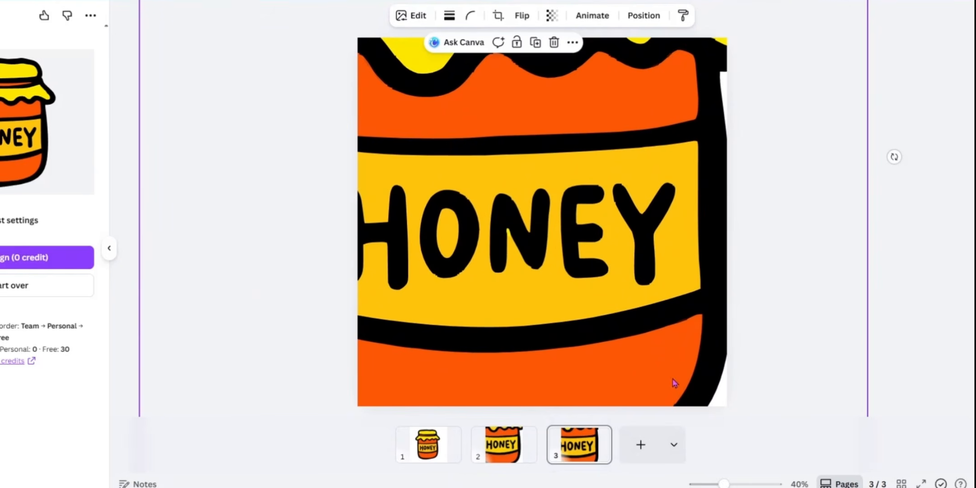
drag(673, 381, 512, 217)
drag(718, 370, 906, 487)
Shift the enlarged jar around page 3 to examine the edges of its lettering and lower outline
drag(646, 323, 679, 369)
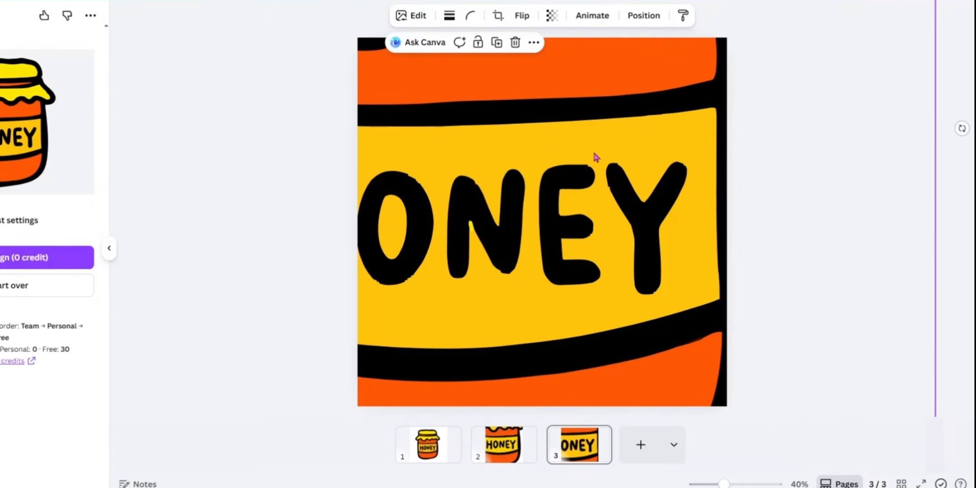
drag(654, 302, 593, 208)
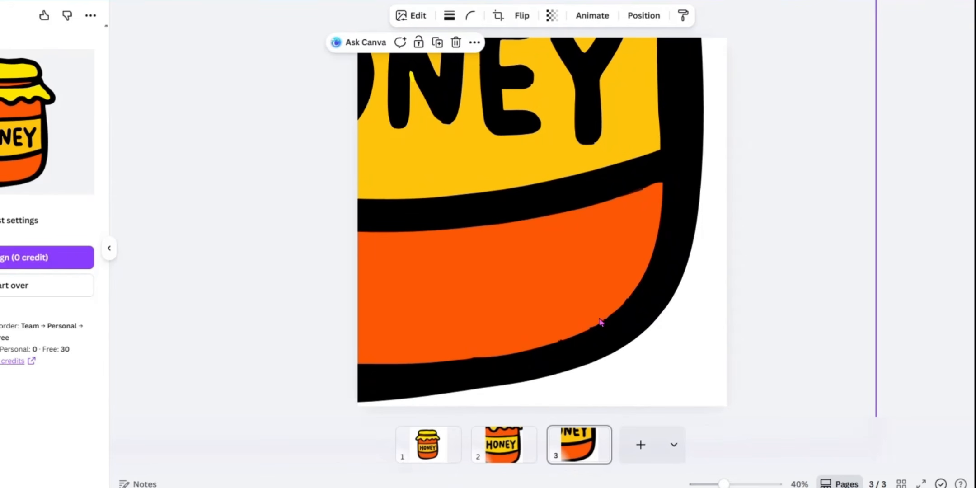
drag(600, 322, 606, 369)
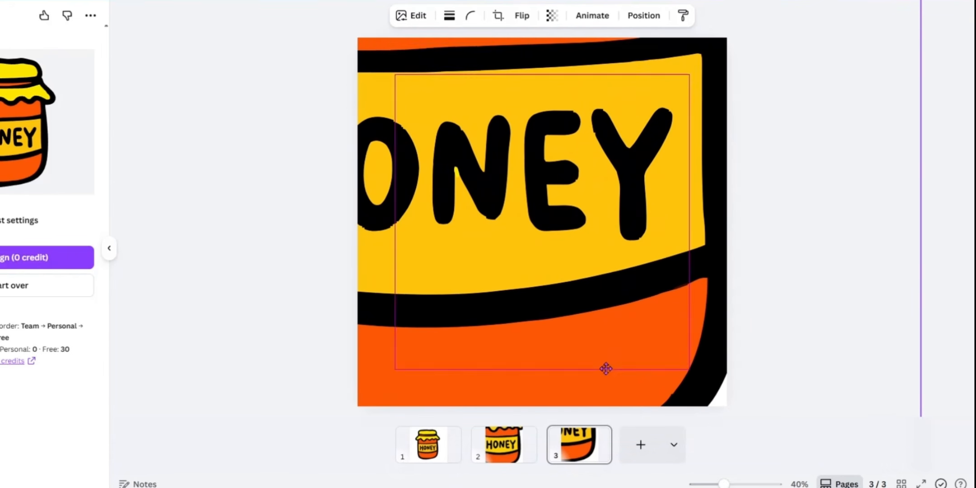
drag(579, 240, 556, 259)
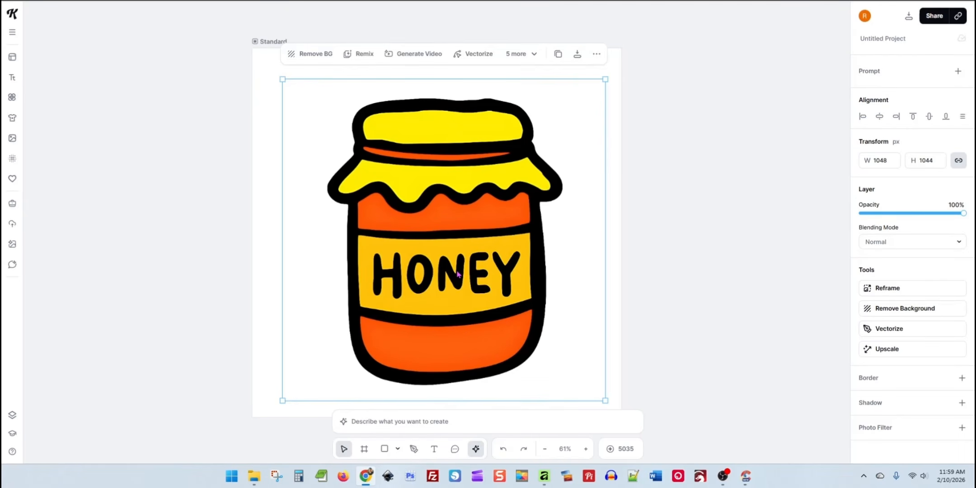
Switch to Kittl and vectorize the honey jar image with 4 colors
drag(458, 273, 451, 260)
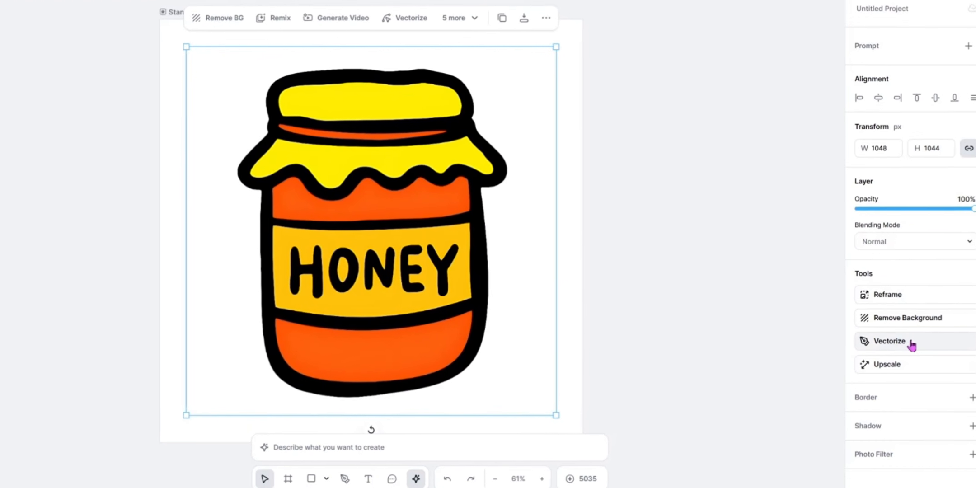
click(893, 346)
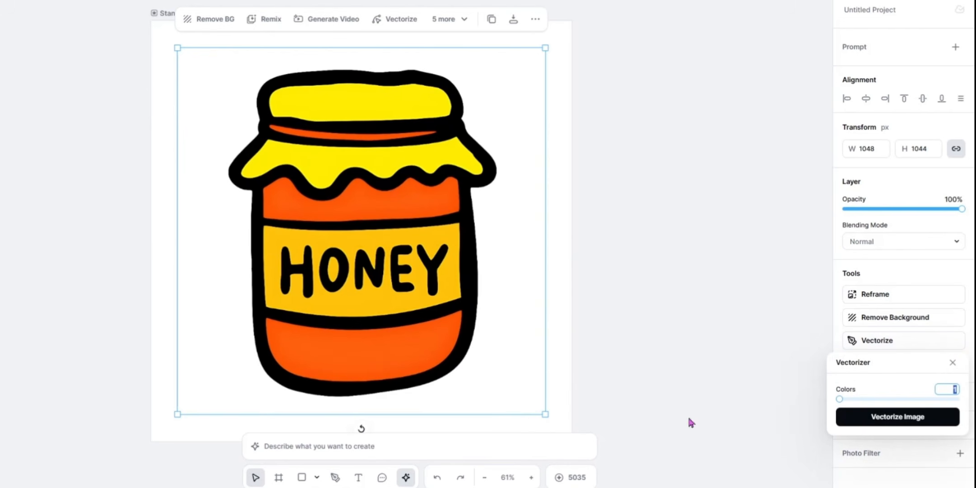
click(937, 413)
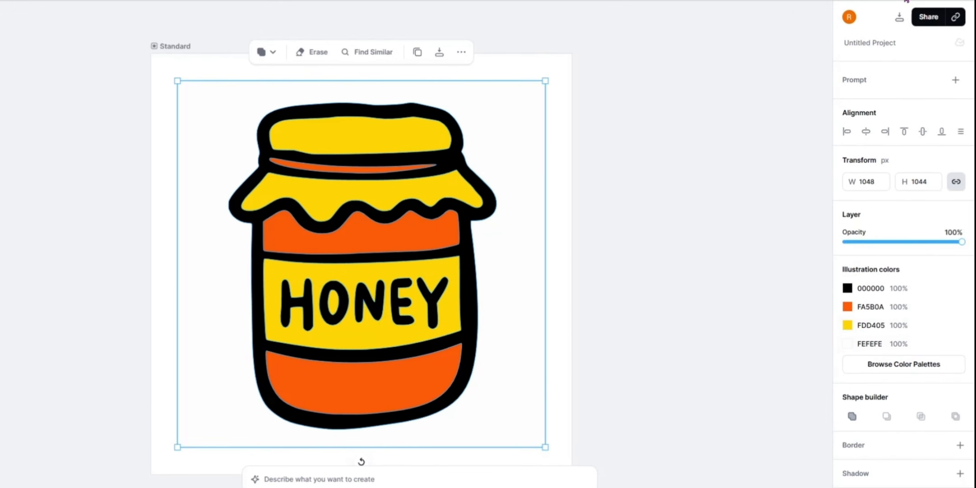
Download the vectorized jar's artboard as an SVG file named KittlPotSVG in the Downloads folder
click(927, 17)
click(899, 17)
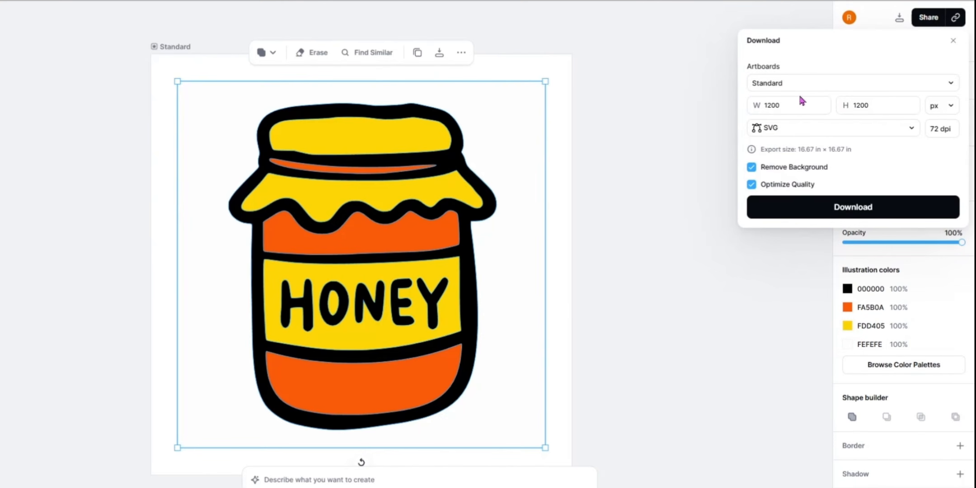
click(809, 211)
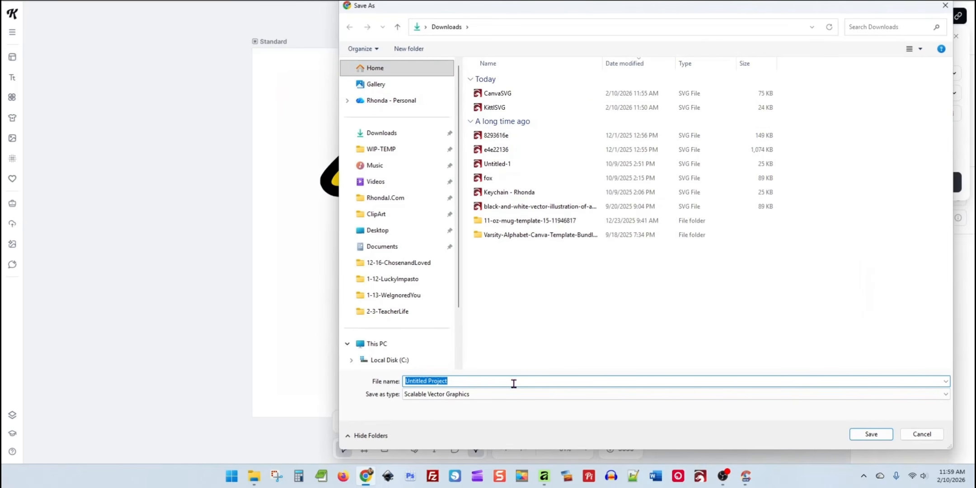
text(Kittl)
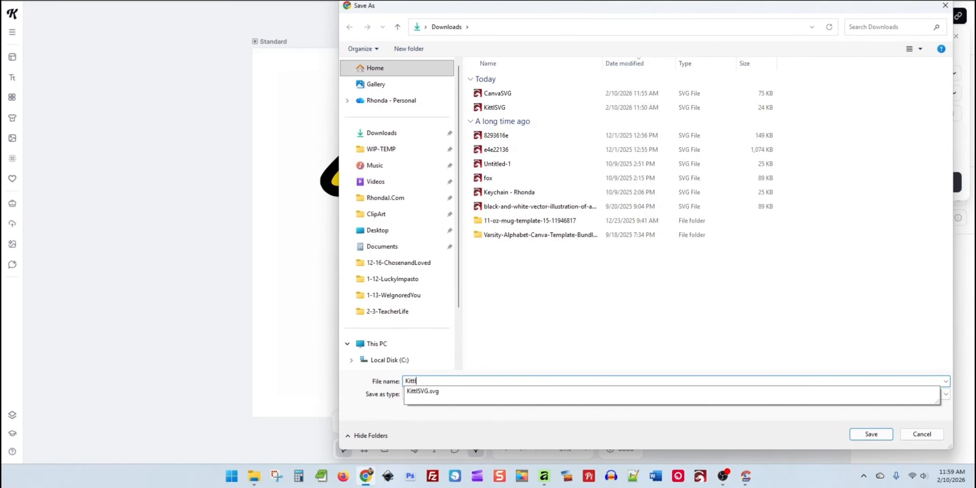
text(PotSVG)
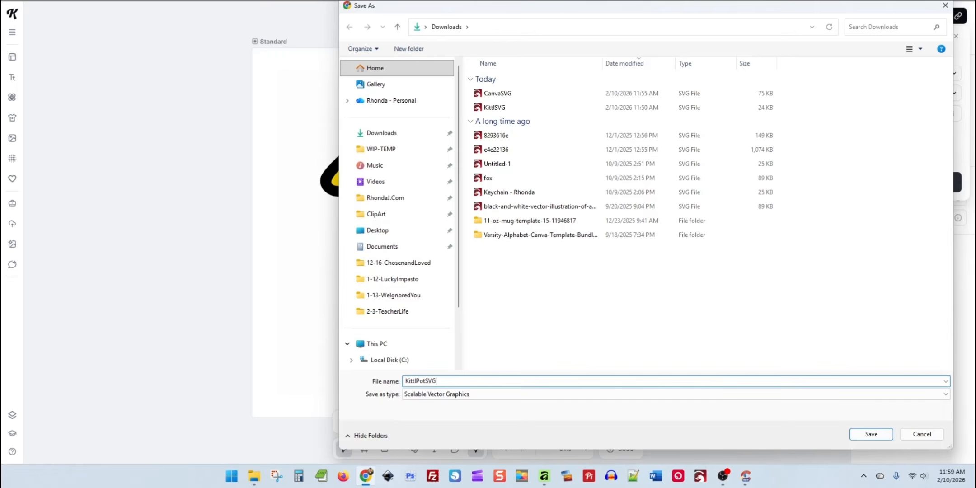
key(Return)
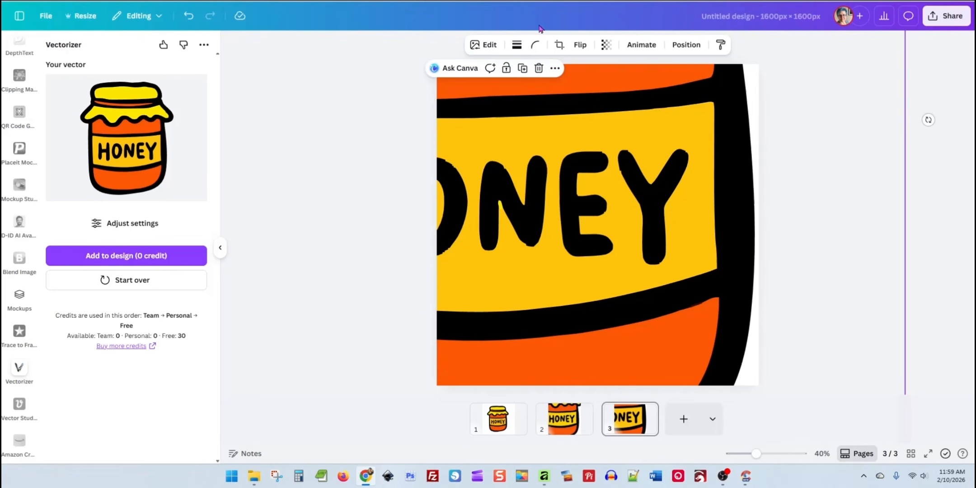
Return to Canva, add a fourth blank page and place the downloaded KittlPotSVG.svg on it
click(654, 409)
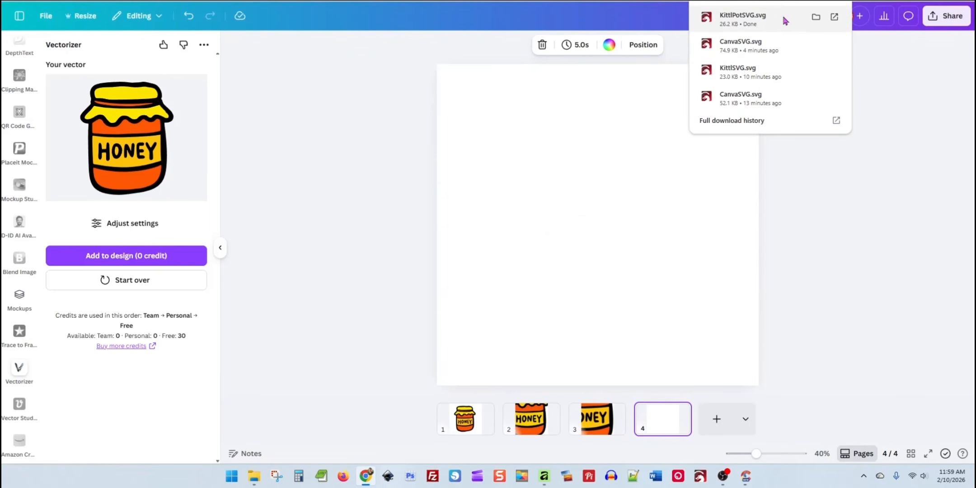
drag(741, 18, 488, 102)
Enlarge the Kittl jar well beyond page 4 so that its lettering and outline can be inspected
drag(547, 176, 920, 461)
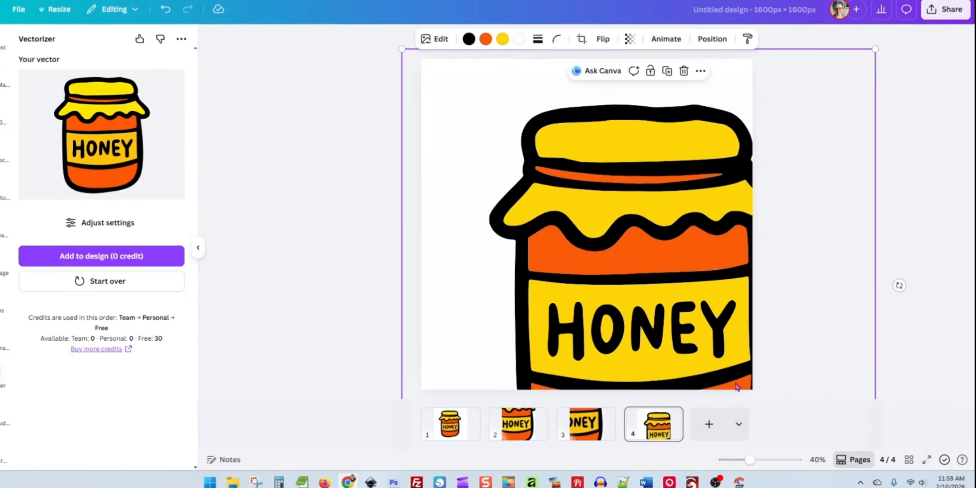
drag(695, 360, 522, 140)
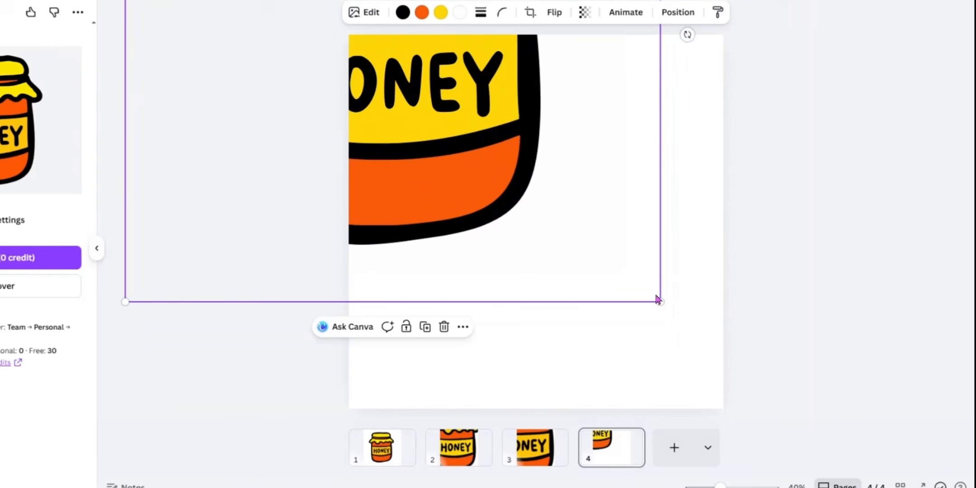
drag(660, 301, 938, 487)
drag(672, 370, 496, 222)
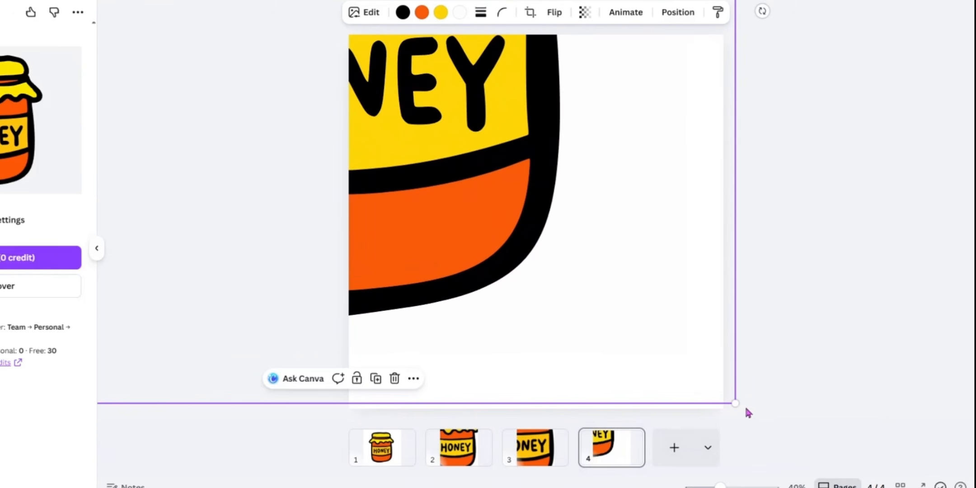
drag(748, 413, 915, 456)
Examine the jar's edges on page 4 and compare them with the vectors on pages 3 and 2
drag(592, 154, 599, 109)
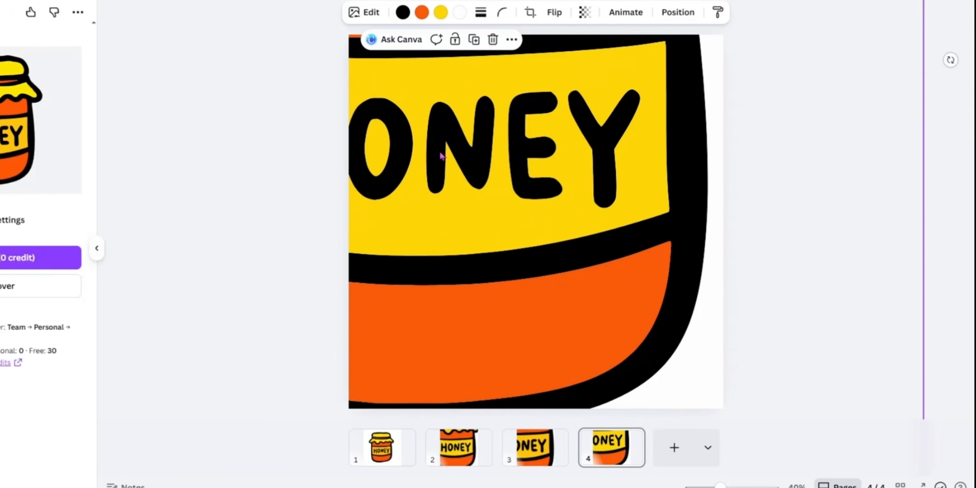
drag(573, 105, 584, 275)
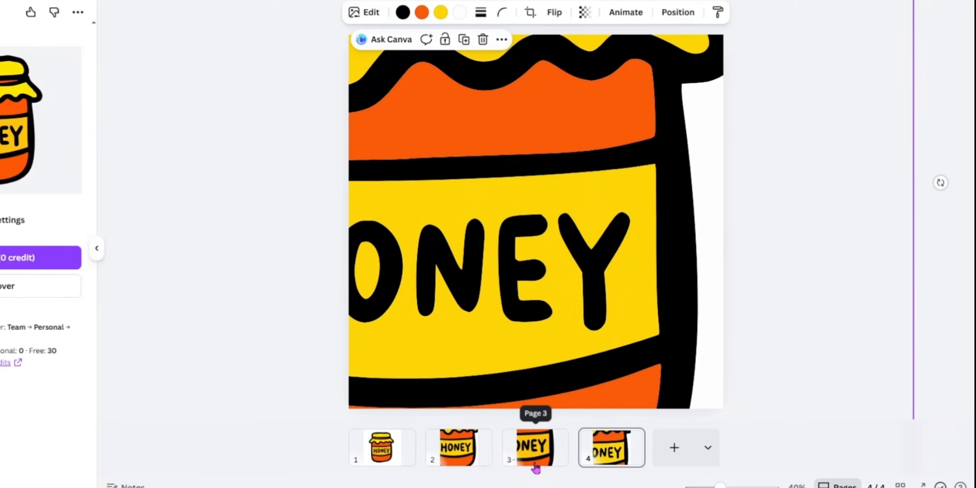
click(536, 459)
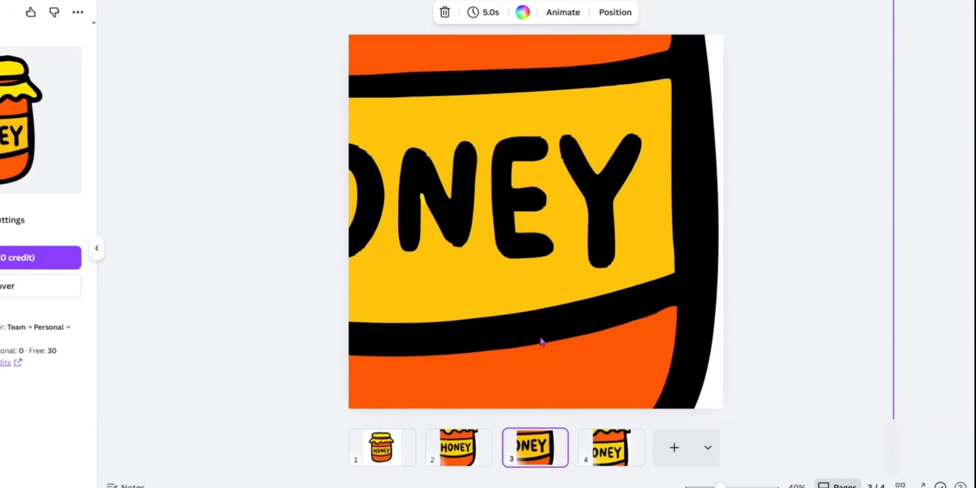
click(462, 456)
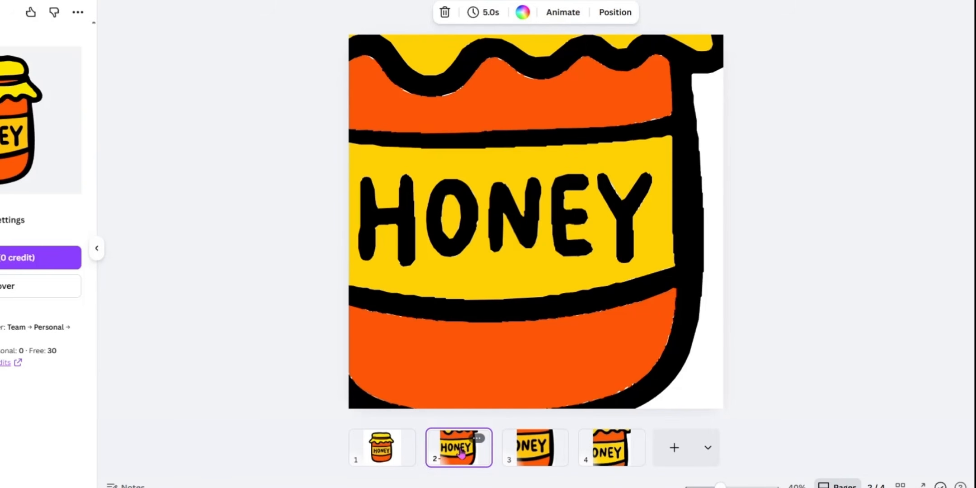
click(538, 457)
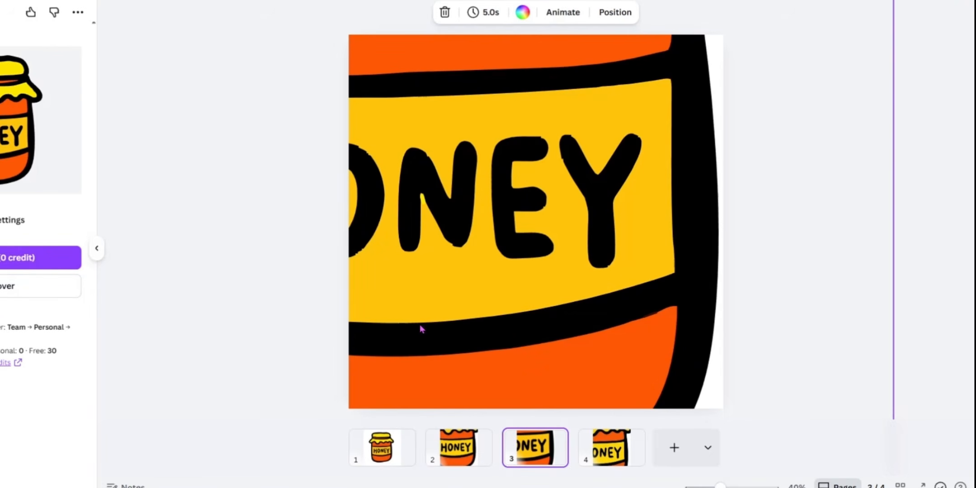
click(614, 457)
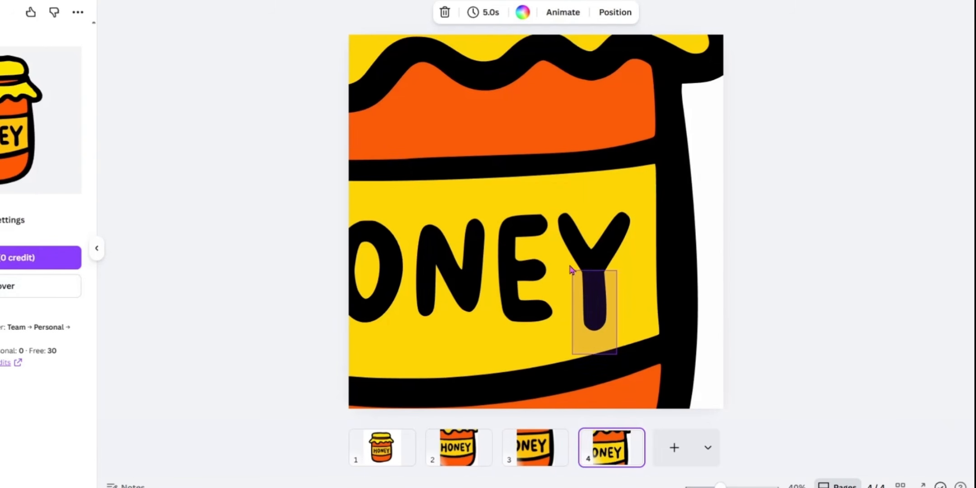
Enlarge the Kittl jar on page 4 further and reposition it to show the end of the HONEY lettering
click(550, 292)
drag(519, 322, 452, 201)
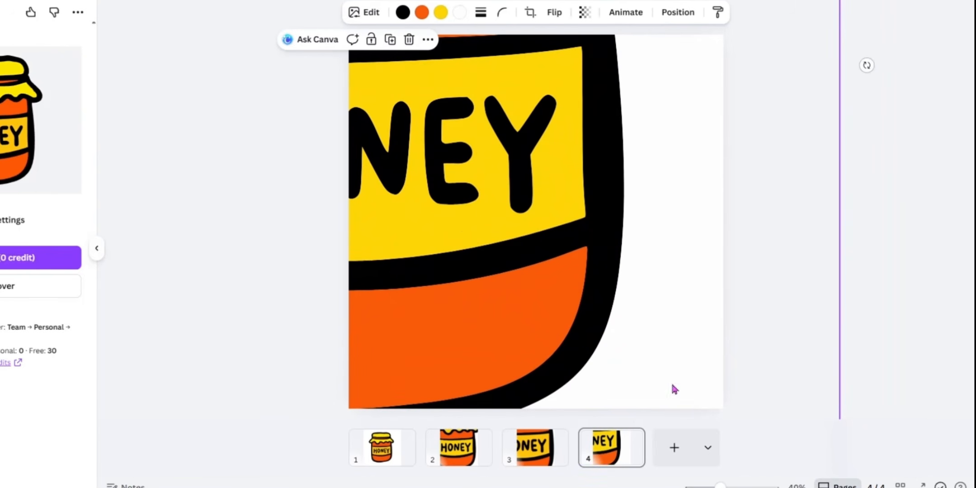
drag(720, 486, 705, 486)
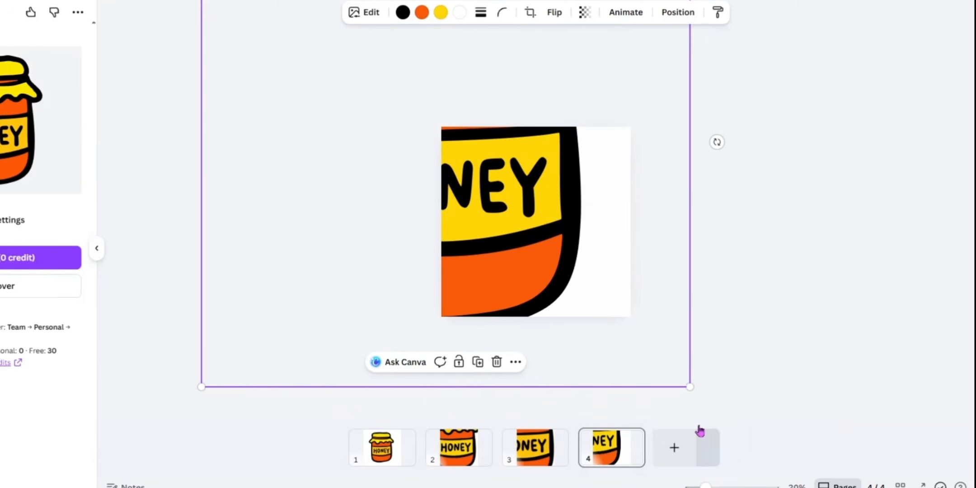
drag(690, 387, 861, 486)
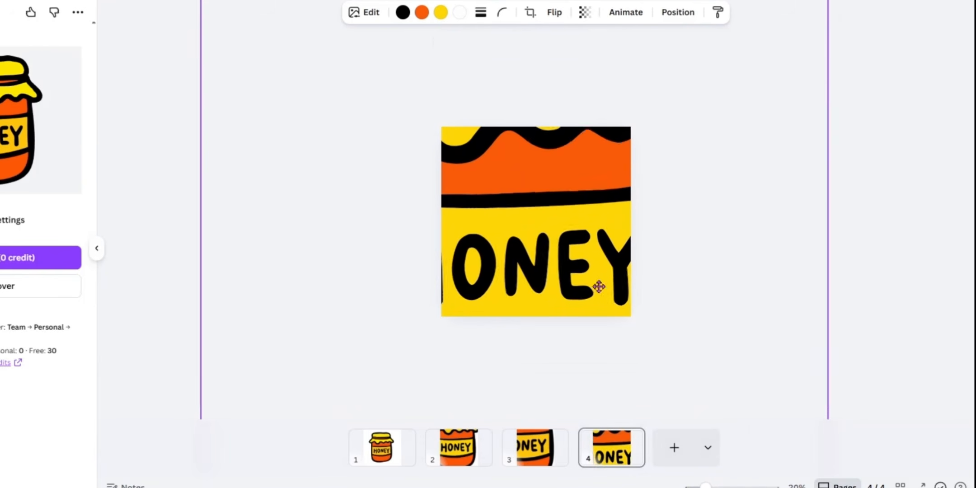
drag(597, 283, 526, 227)
click(766, 267)
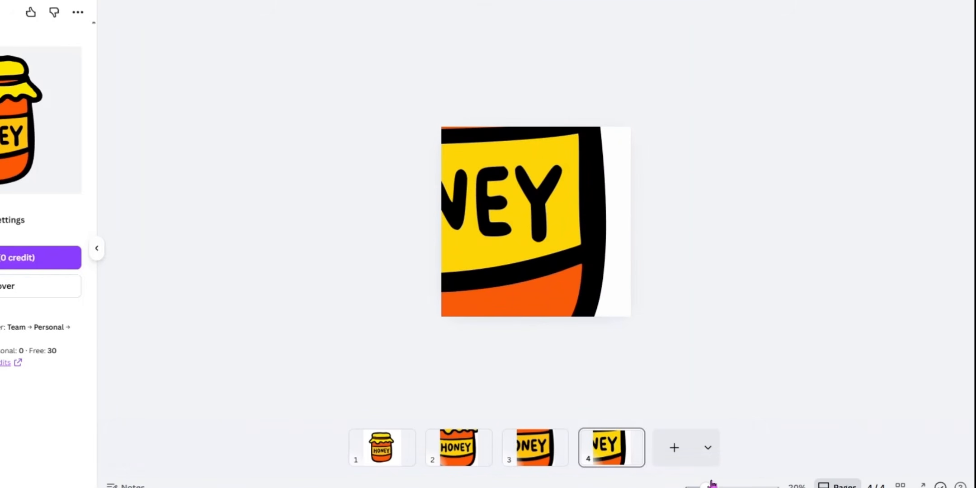
drag(706, 486, 720, 486)
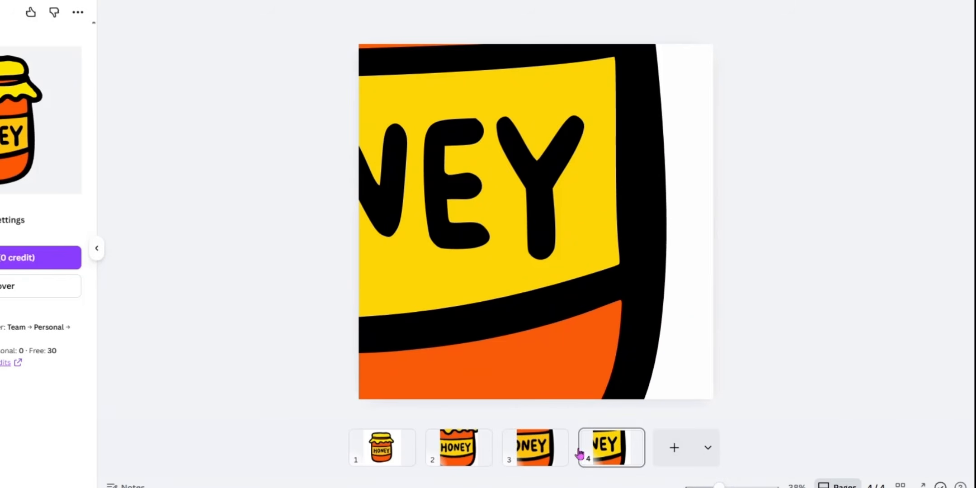
Enlarge the jar on page 2 and reposition it so that the end of the HONEY lettering and the jar's outline show
click(535, 447)
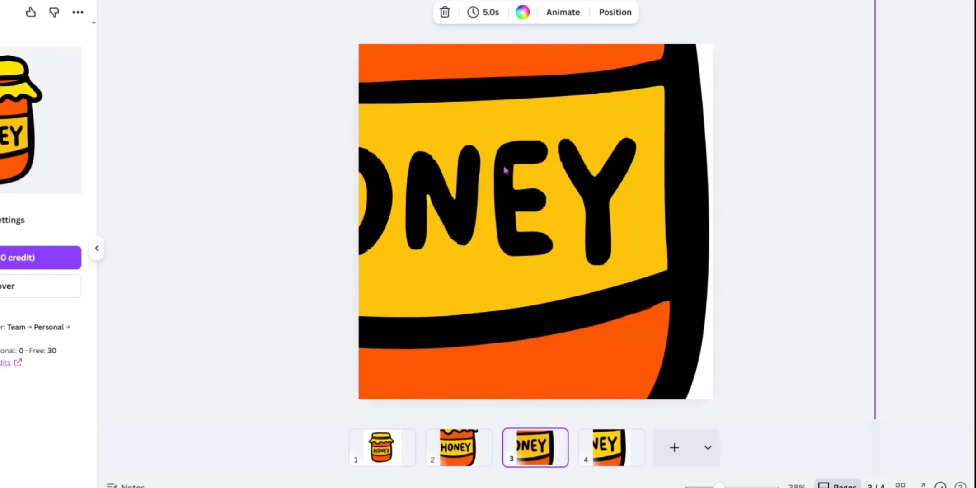
click(459, 450)
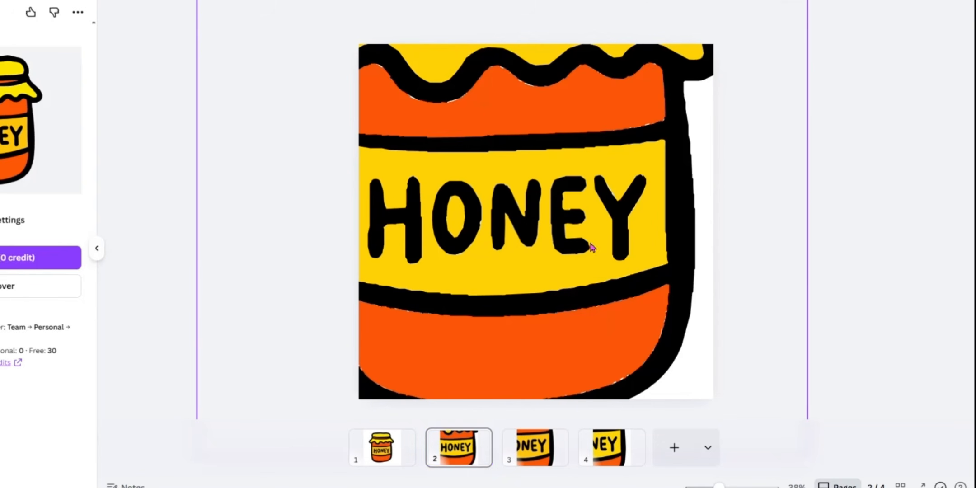
click(566, 243)
drag(567, 243, 467, 121)
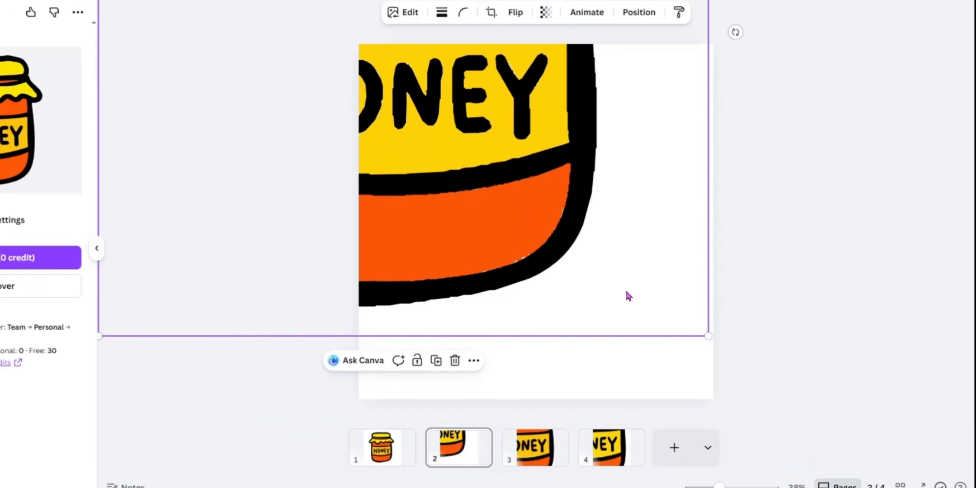
drag(709, 336, 824, 462)
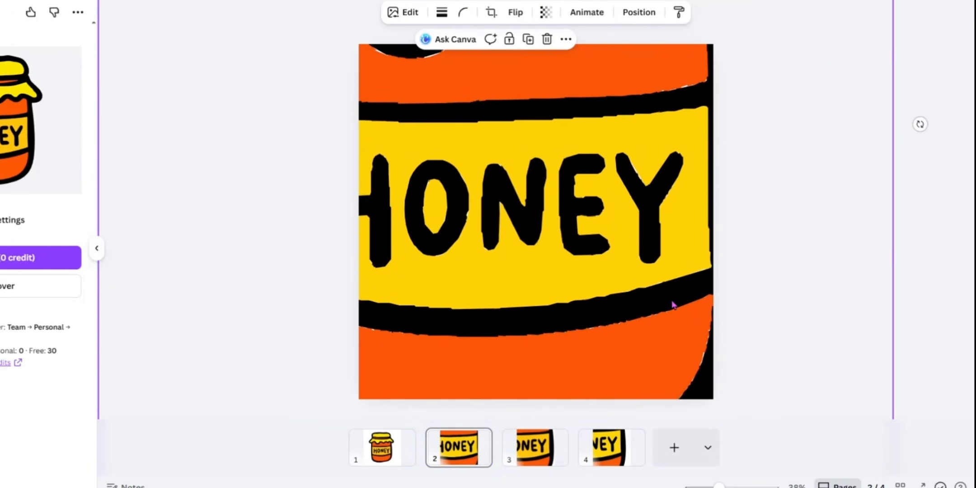
drag(673, 305, 597, 301)
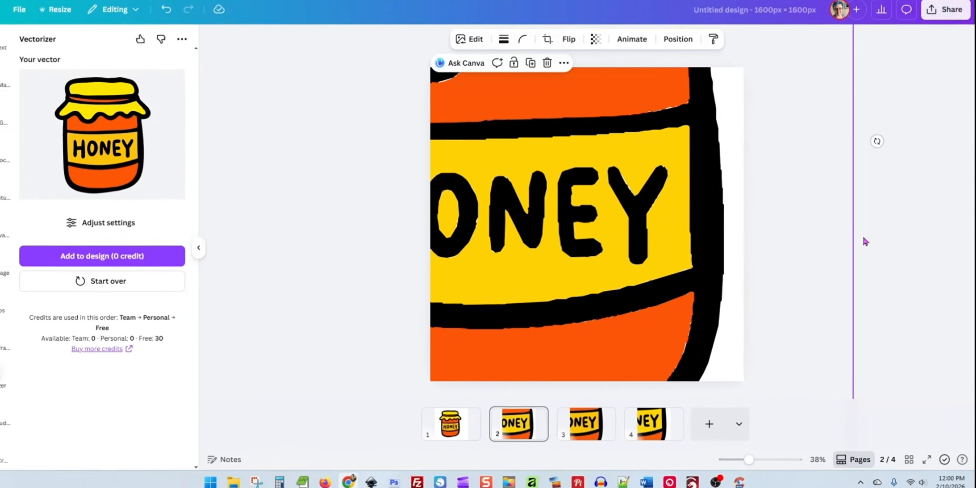
click(865, 242)
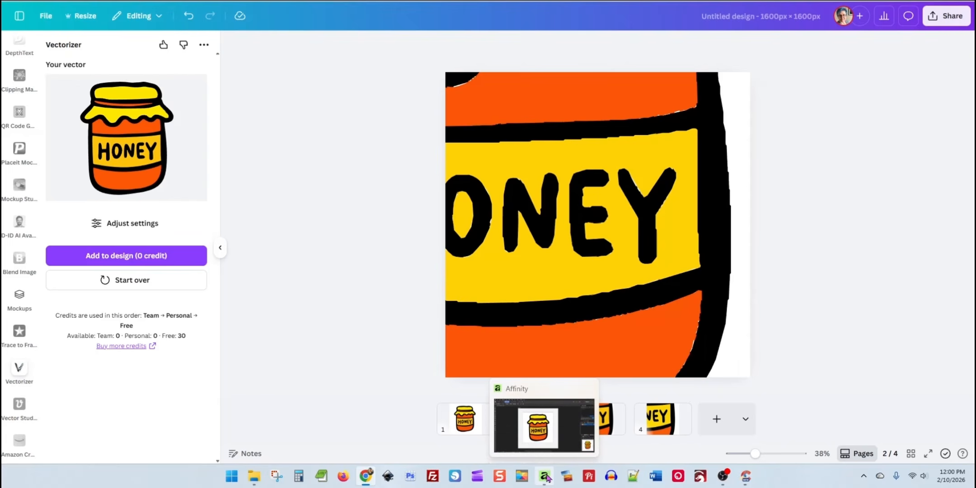
Switch to Affinity and centre the honeypot.png image on the artboard
click(546, 476)
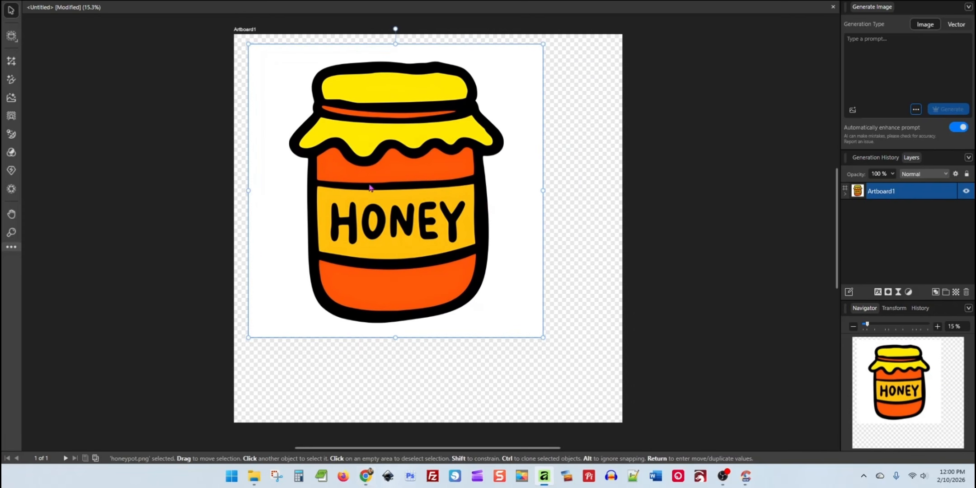
drag(369, 187, 411, 228)
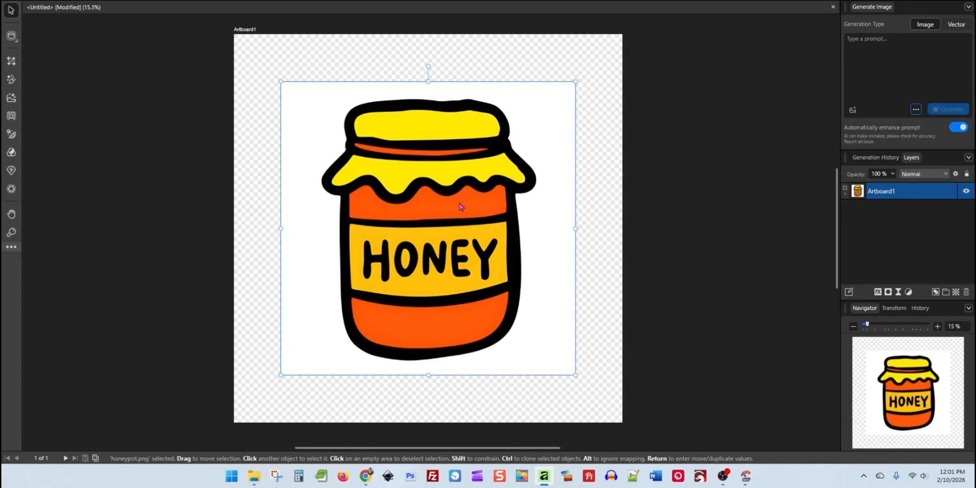
mouse_move(441, 274)
mouse_down()
mouse_move(418, 252)
mouse_move(447, 289)
mouse_move(443, 275)
mouse_up()
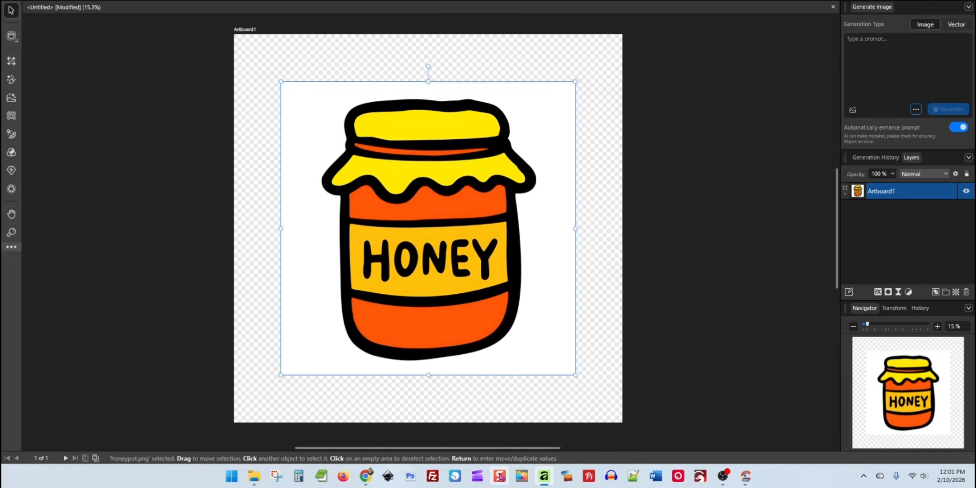
Inspect the background around the jar in the Kittl project and around the honeypot image in Affinity
click(366, 476)
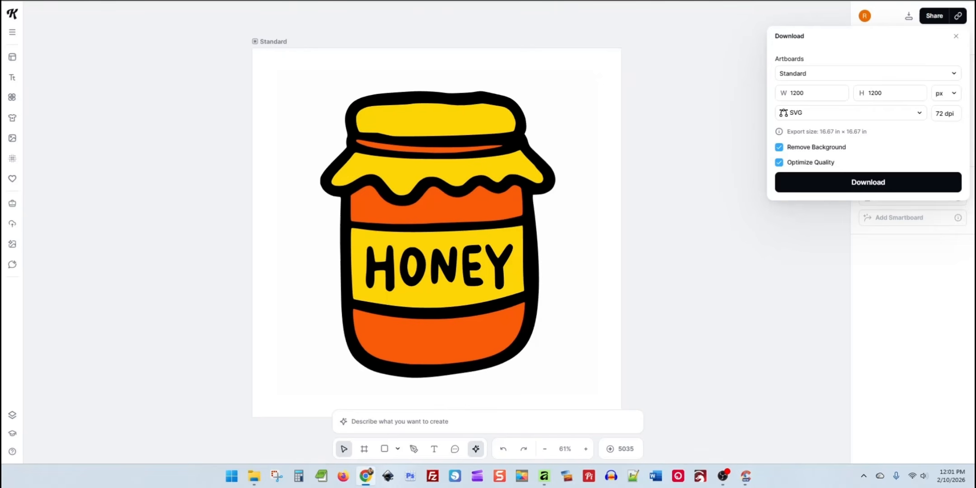
click(303, 82)
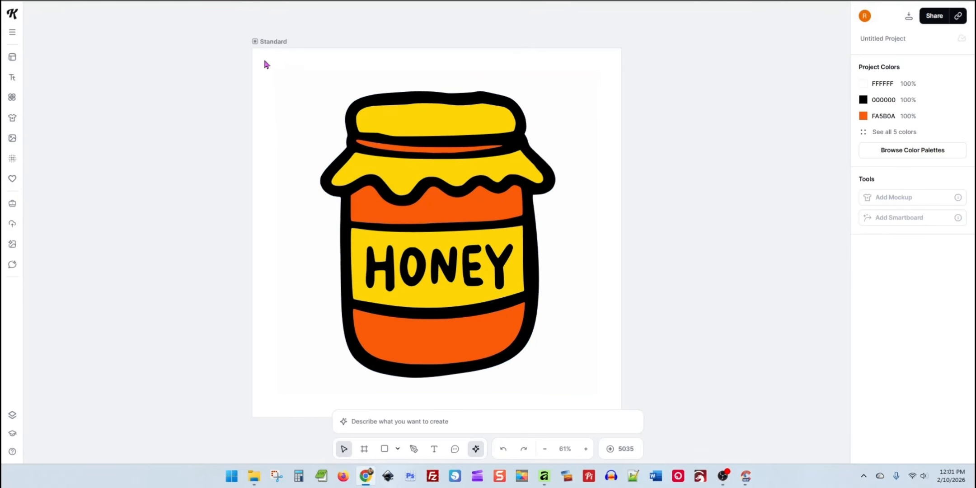
drag(264, 59, 580, 393)
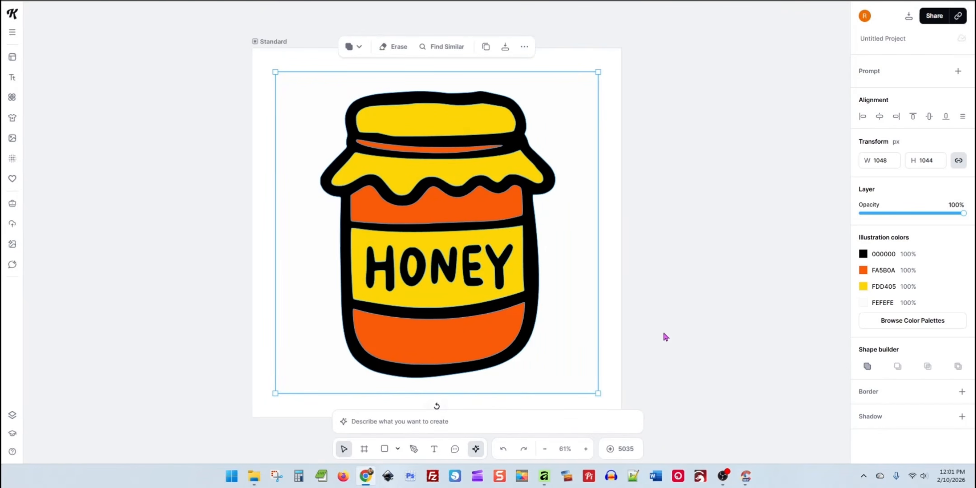
click(545, 476)
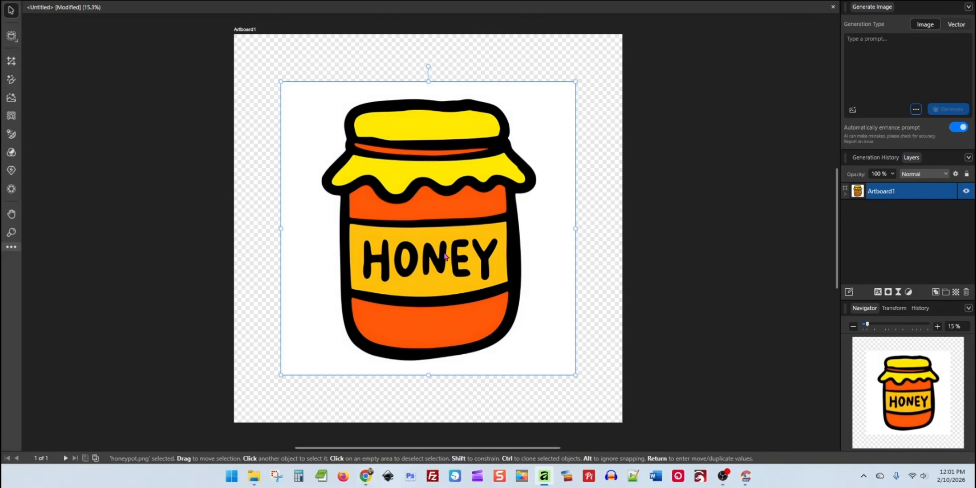
drag(445, 256, 408, 219)
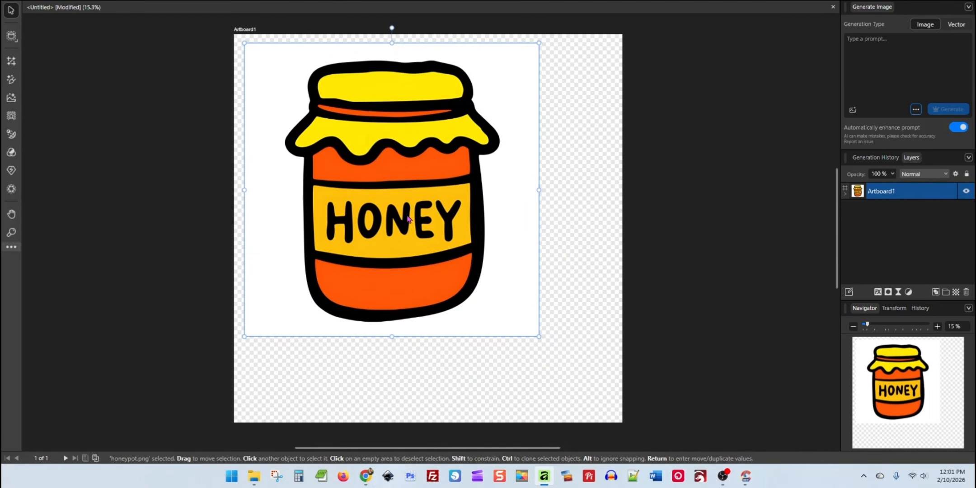
drag(408, 219, 444, 257)
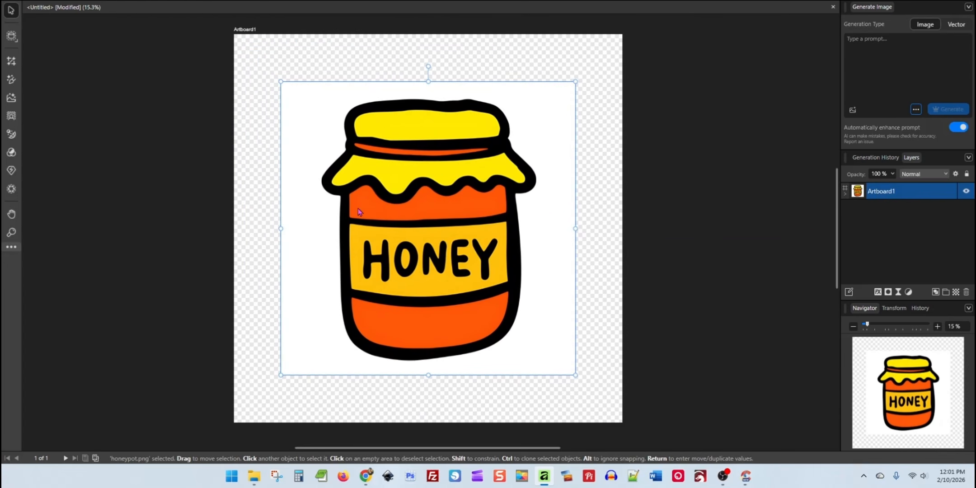
Remove the background from the honeypot image and enlarge the jar, centred, to nearly fill the artboard
click(174, 1)
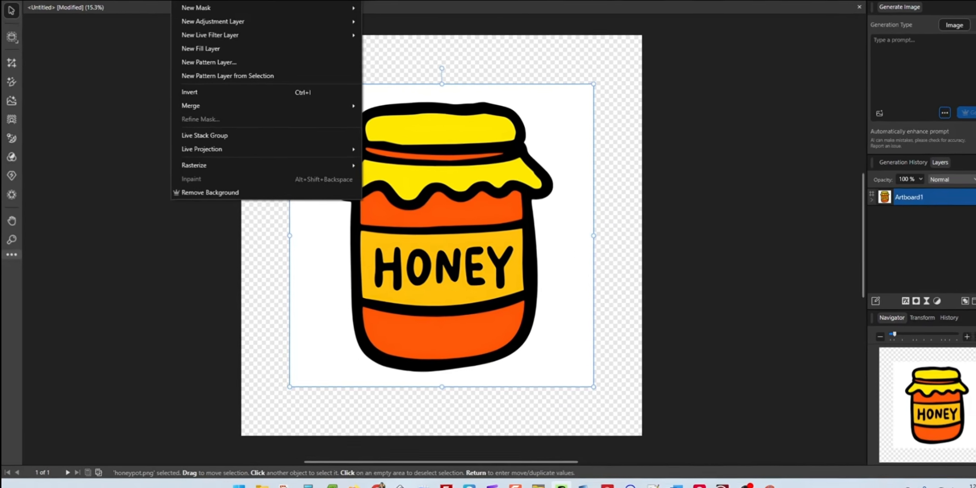
click(190, 186)
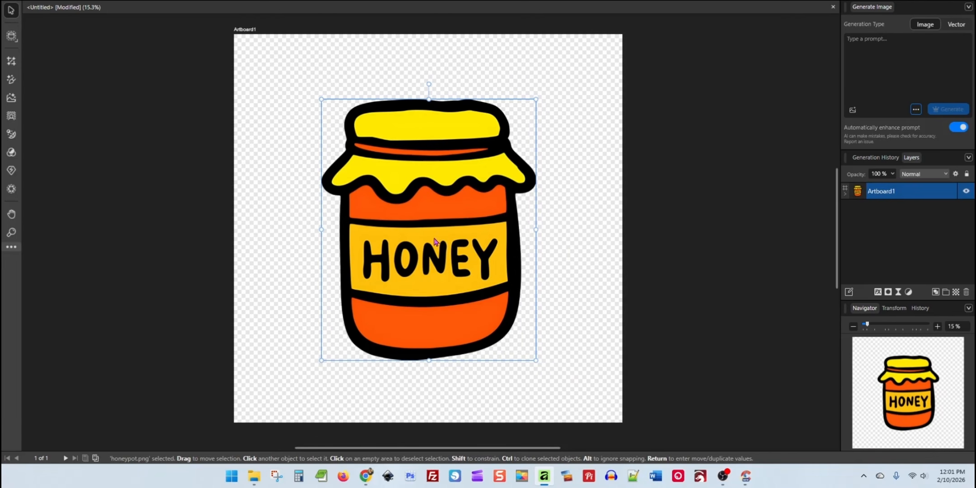
drag(434, 241, 376, 201)
drag(485, 306, 572, 385)
mouse_move(453, 299)
mouse_down()
mouse_move(476, 306)
mouse_move(466, 305)
mouse_up()
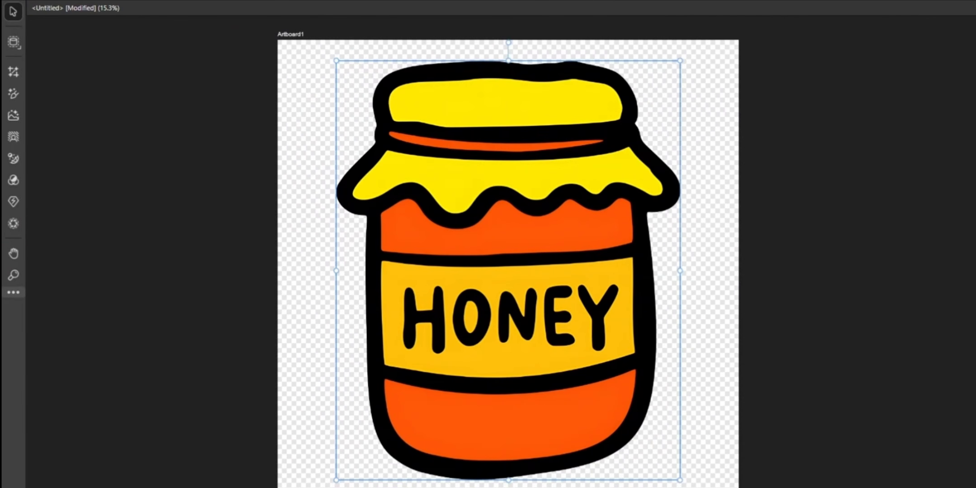
Convert the jar to vector curves with Image Trace, using 50% edge threshold and 40% curve fitting tolerance
click(173, 0)
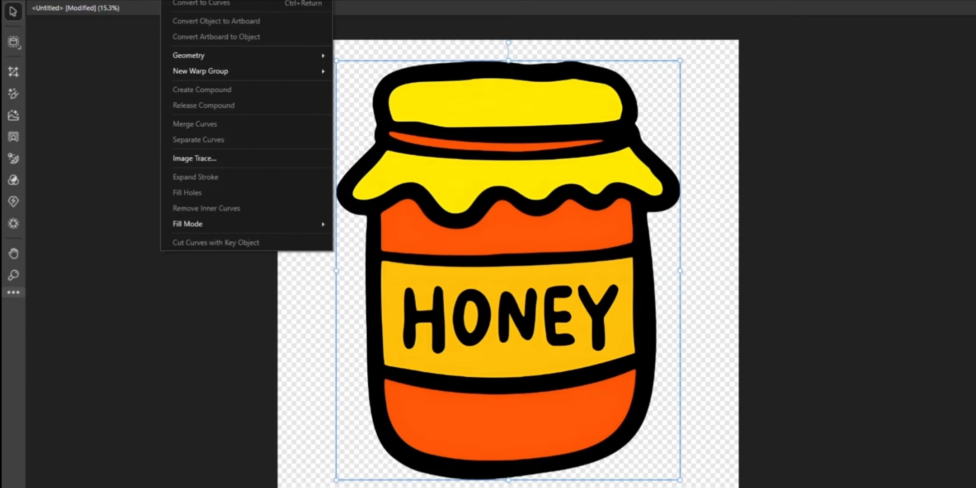
click(210, 159)
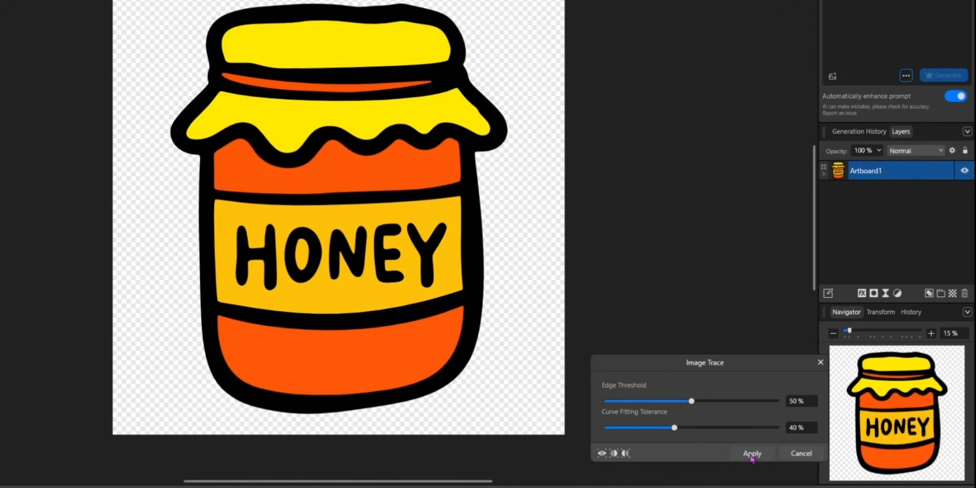
click(752, 453)
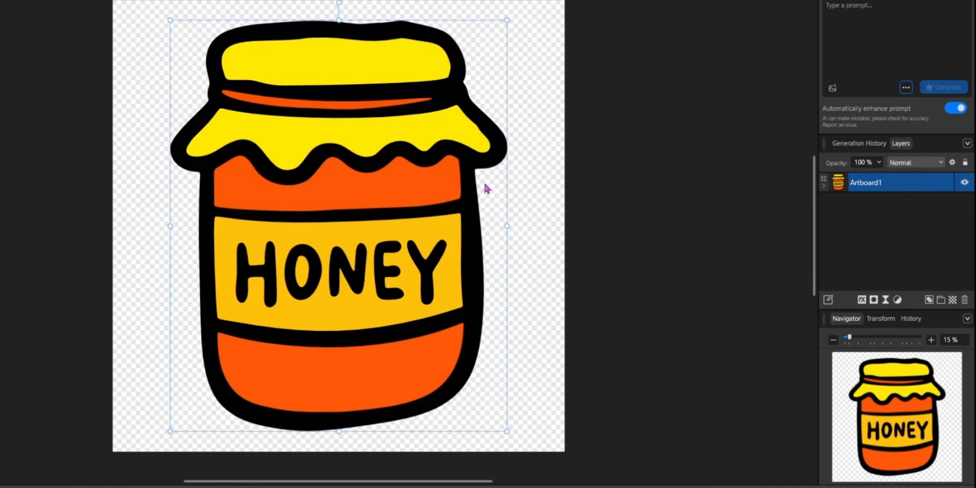
Expand the traced honeypot.png group and examine its individual curves, including the letters, lid and orange areas
click(442, 191)
click(848, 210)
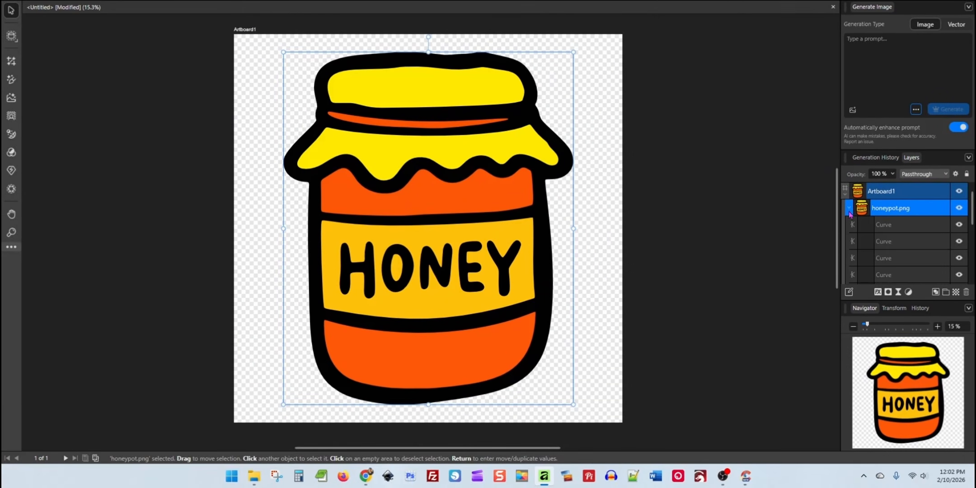
click(897, 229)
click(896, 243)
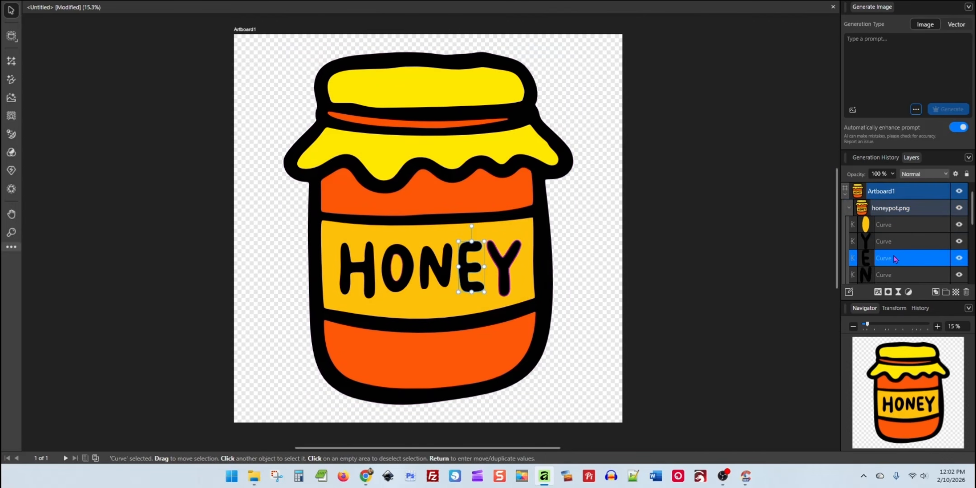
scroll(898, 234, down, 3)
scroll(897, 235, down, 3)
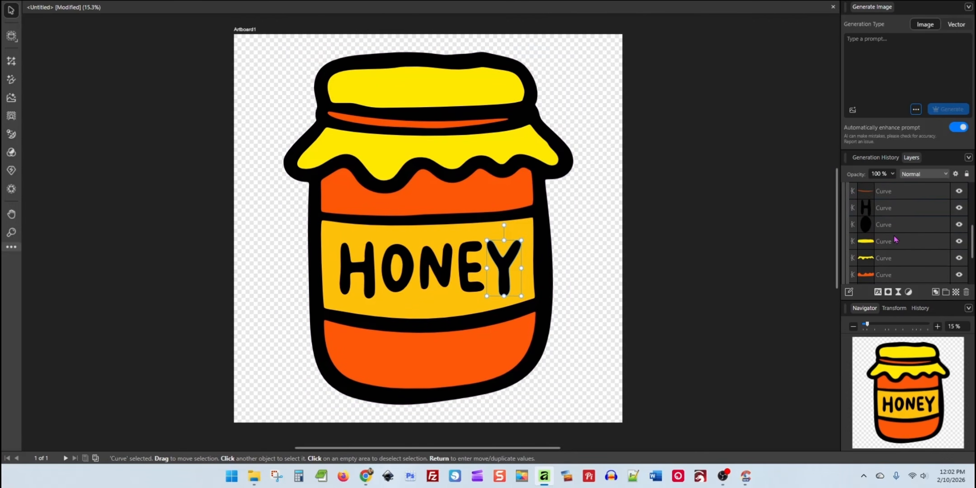
click(892, 242)
click(893, 258)
click(893, 274)
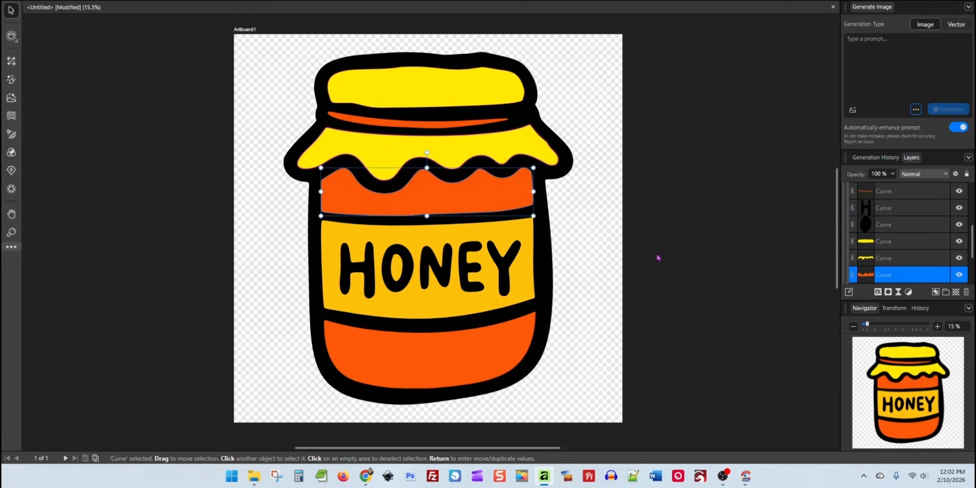
Select the whole traced jar and set its export format to SVG (for export)
click(658, 258)
drag(183, 22, 669, 413)
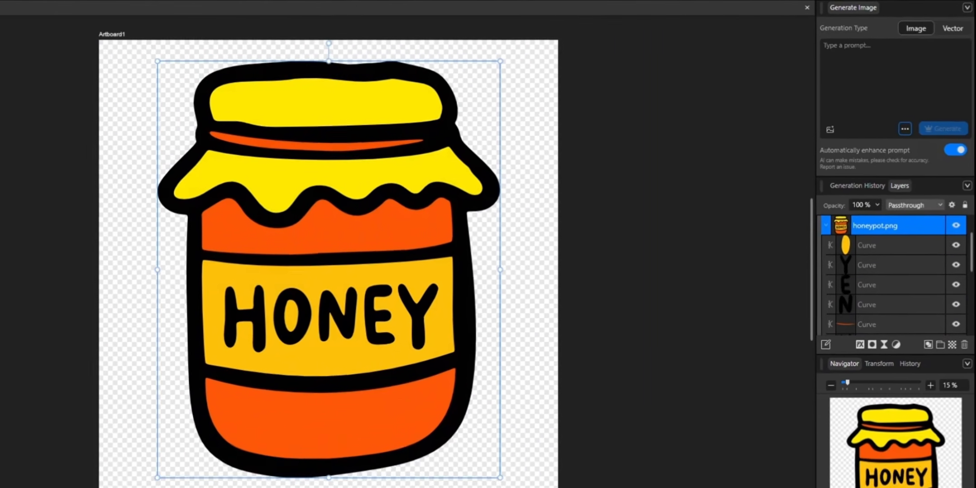
click(931, 1)
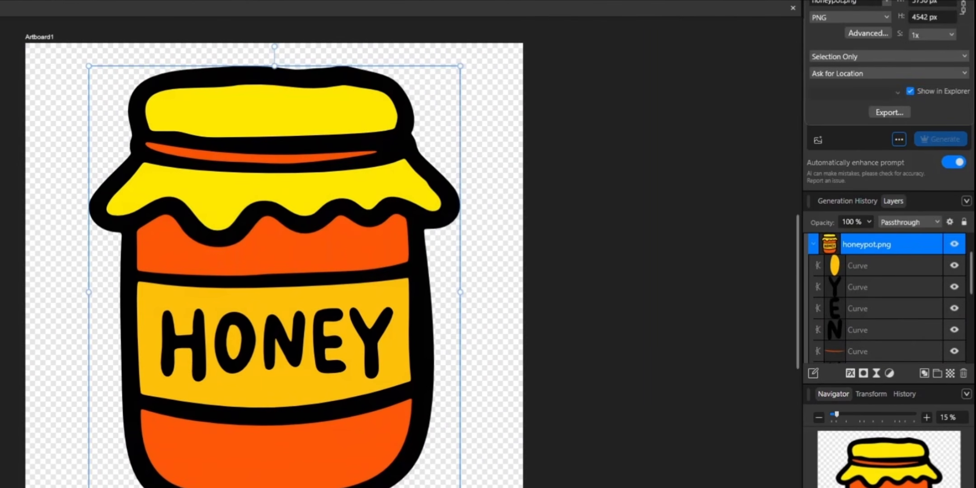
click(846, 18)
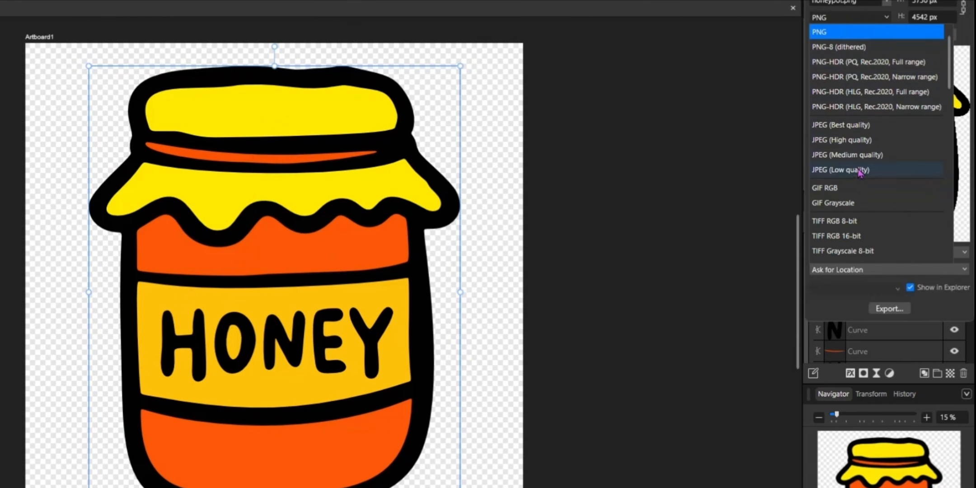
scroll(858, 195, down, 1)
scroll(857, 195, down, 5)
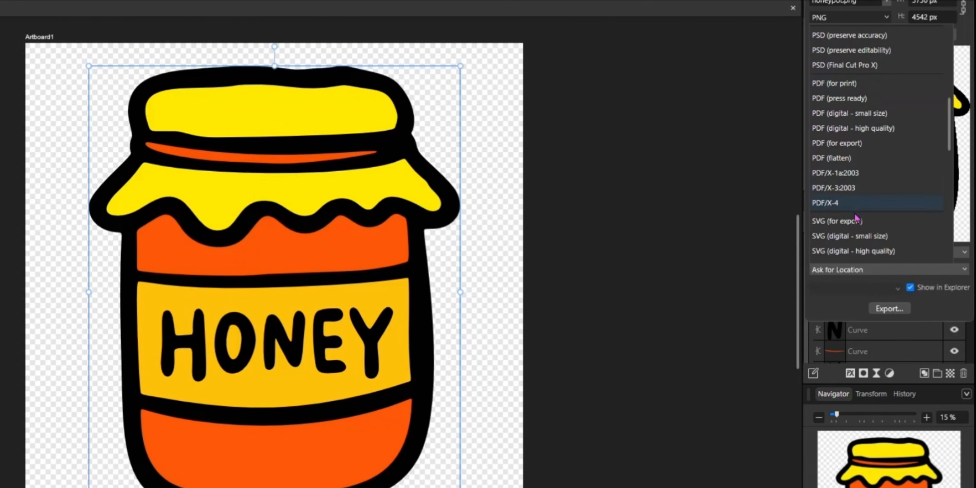
click(857, 221)
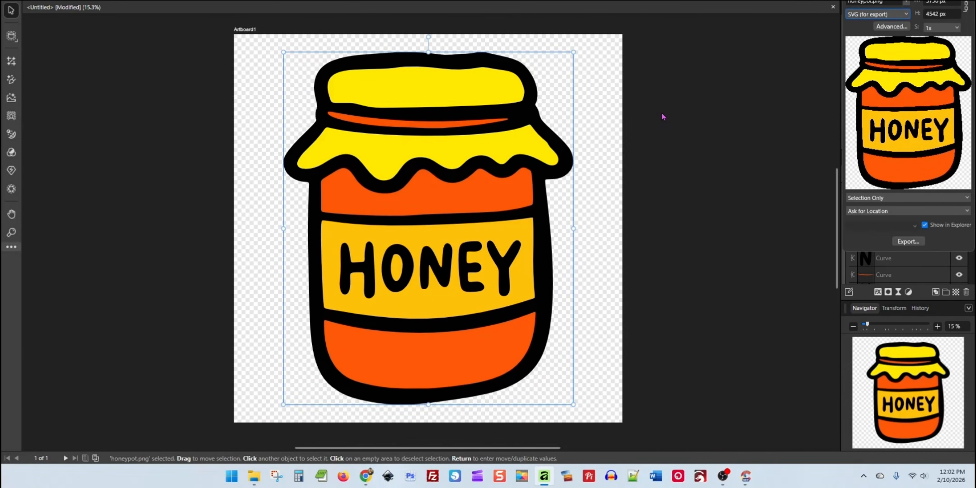
Export the selected jar to the Downloads folder as an SVG file named AffinityPotSVG
click(909, 242)
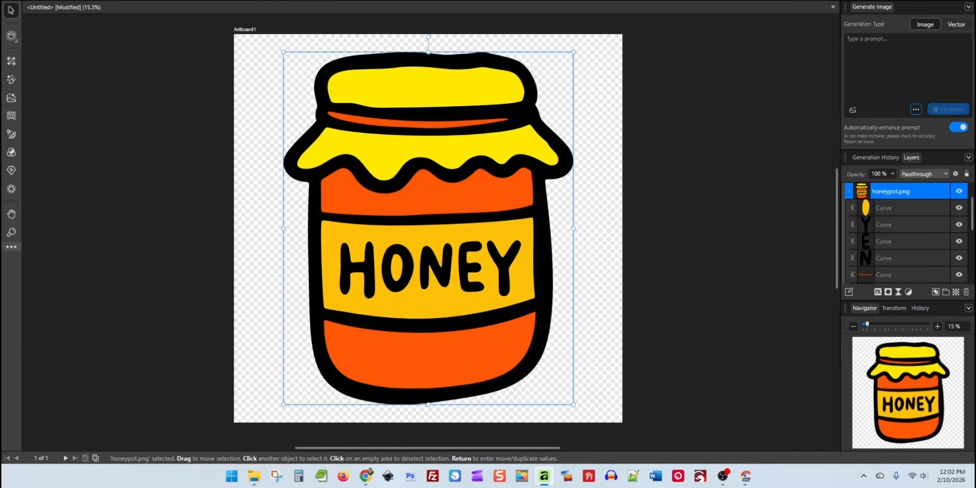
click(66, 40)
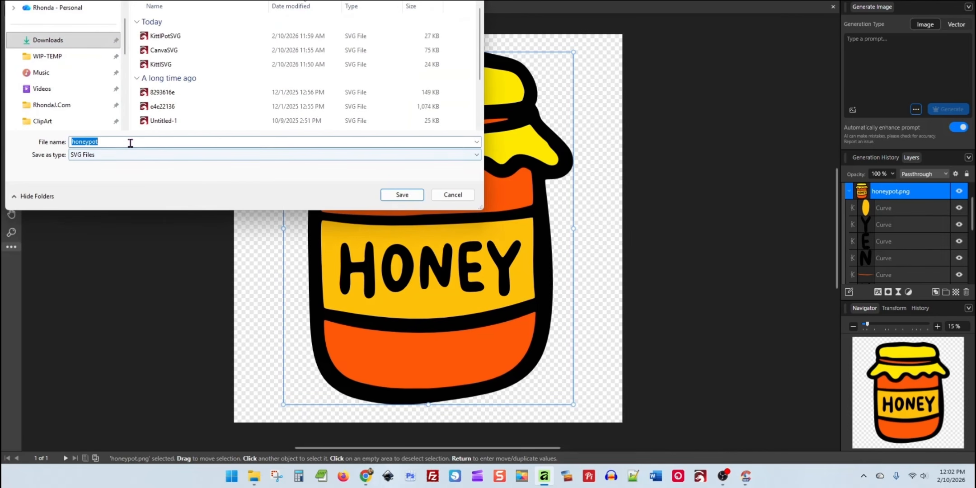
text(Aff)
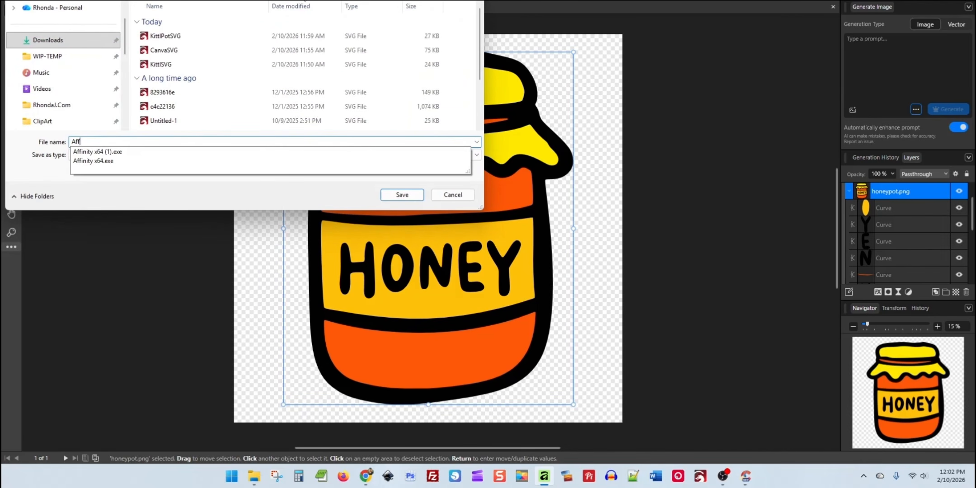
text(inityPotSVG)
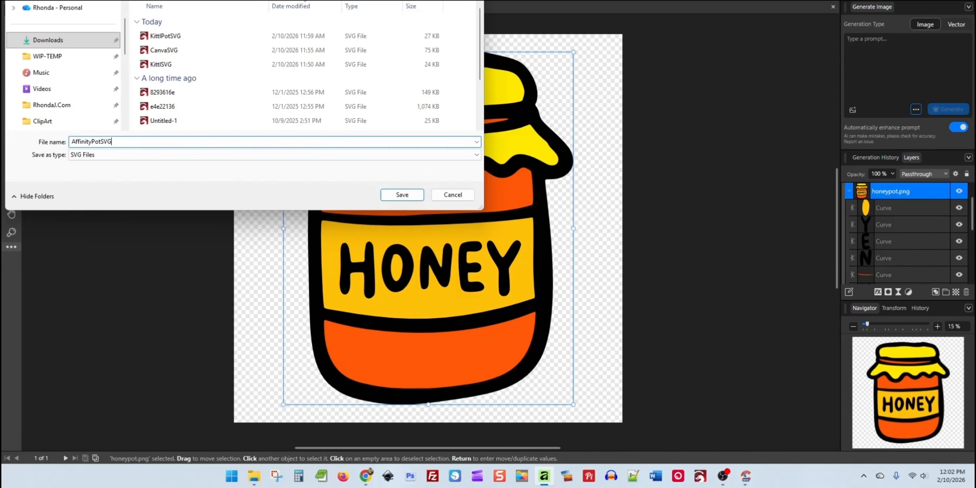
key(Return)
Switch to the Canva design in the browser and place the exported AffinityPotSVG file on the blank page 5
click(367, 476)
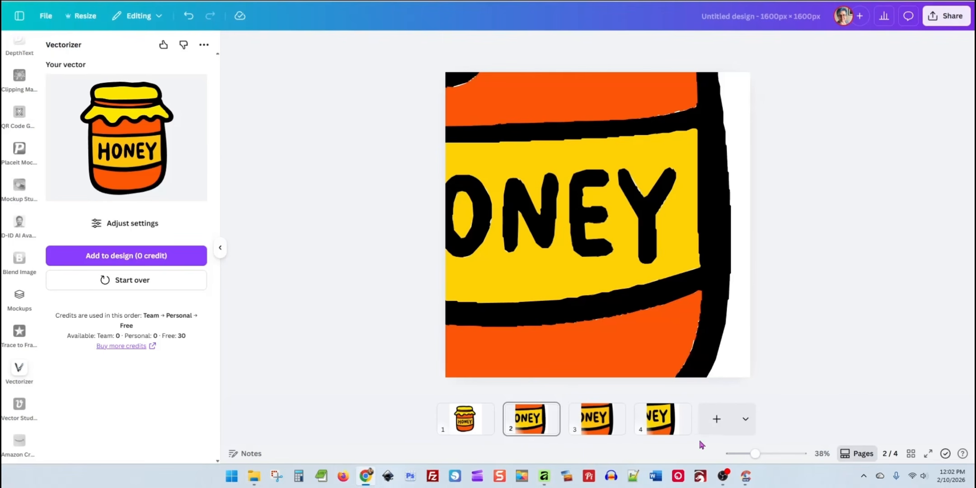
click(718, 419)
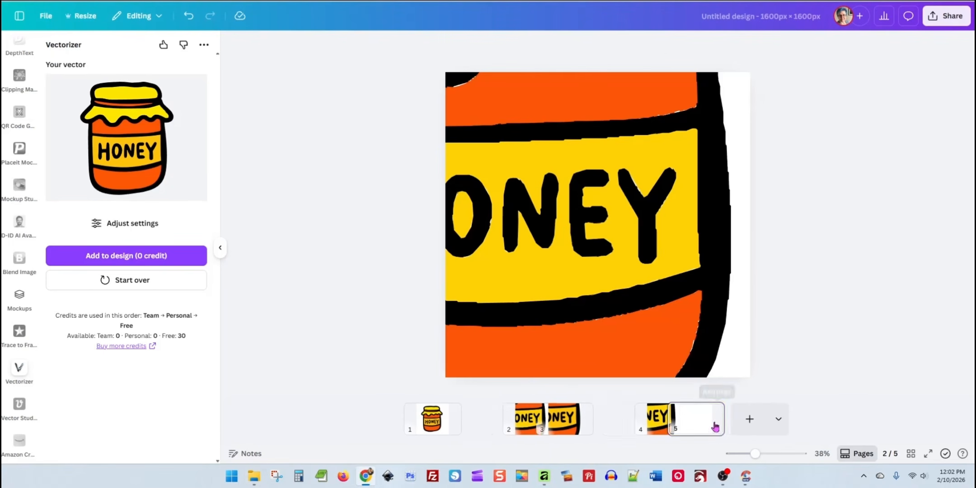
click(847, 1)
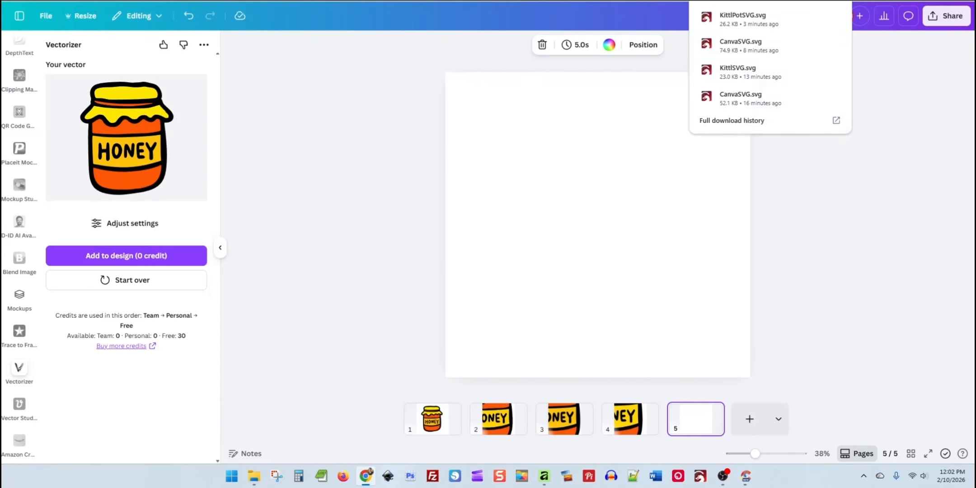
click(920, 132)
drag(950, 104, 461, 107)
Enlarge the jar on page 5 beyond the page and position it to frame the label's last letters and side outline
drag(526, 148, 872, 447)
drag(706, 339, 565, 178)
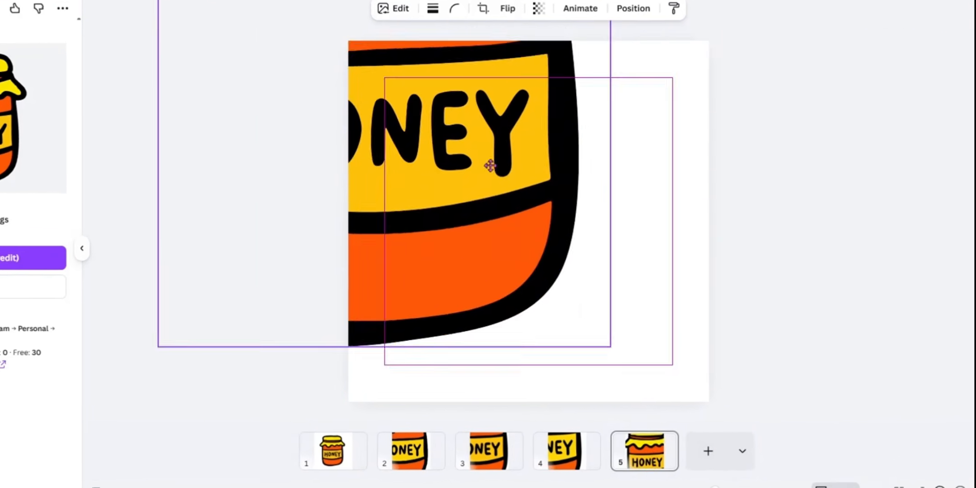
drag(490, 166, 451, 120)
drag(571, 301, 812, 474)
drag(672, 343, 555, 183)
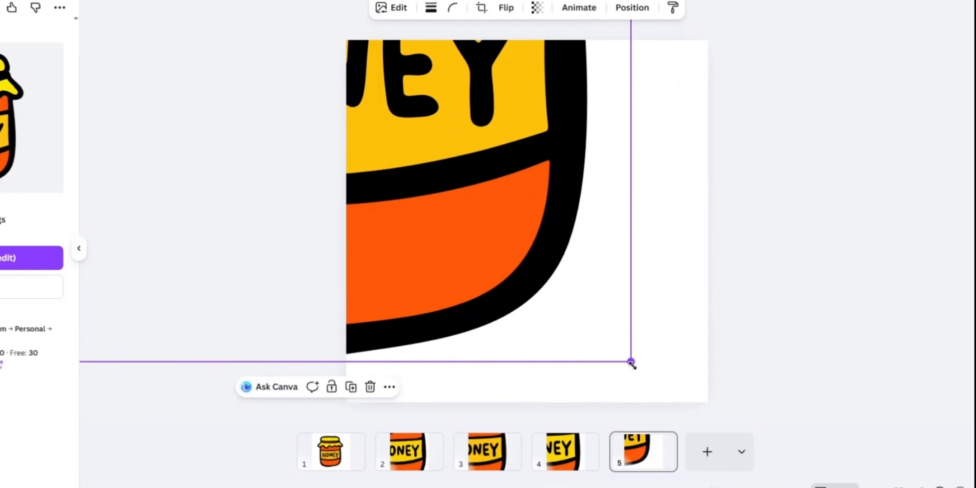
drag(631, 361, 793, 423)
drag(638, 308, 605, 327)
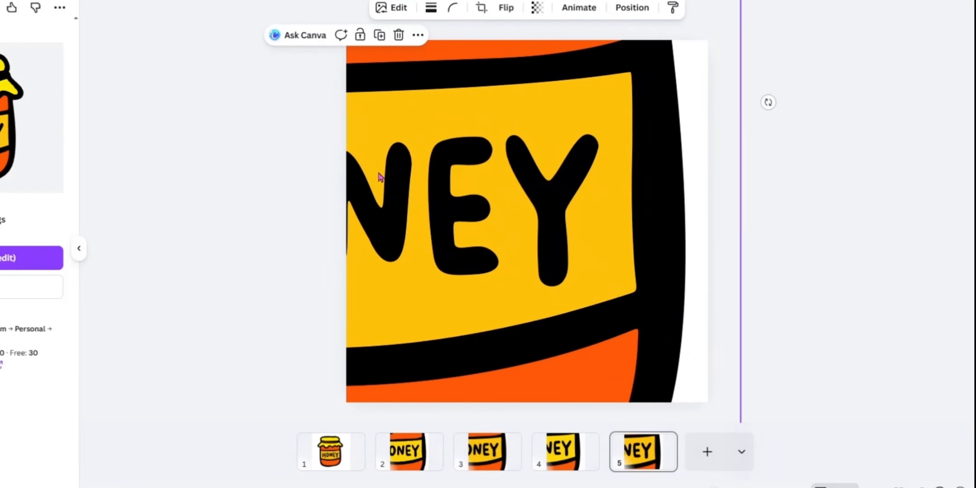
Compare the enlarged jar edges on pages 4 and 5, also checking the original jar on page 1
click(565, 464)
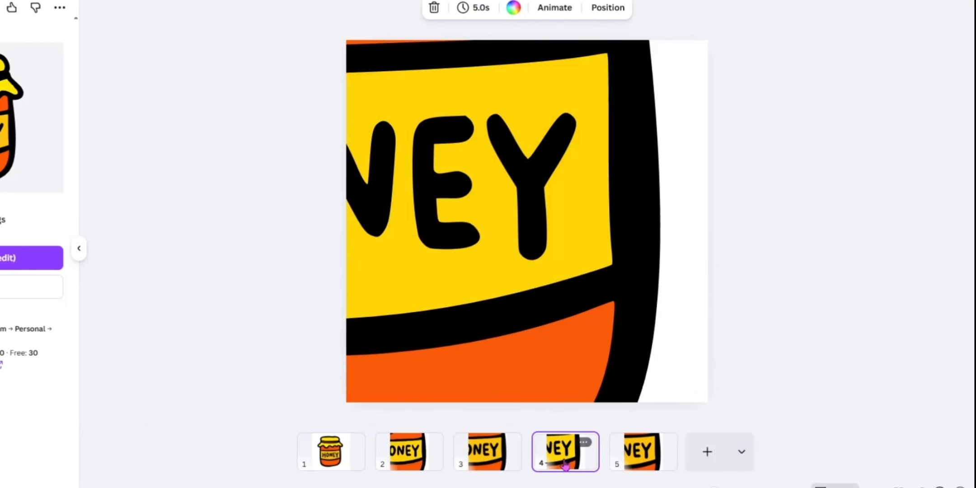
click(644, 454)
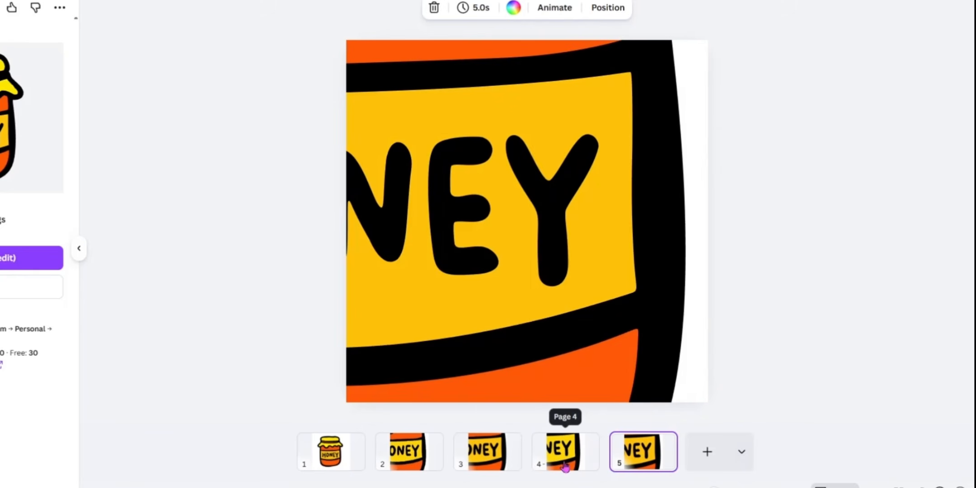
click(565, 464)
click(639, 456)
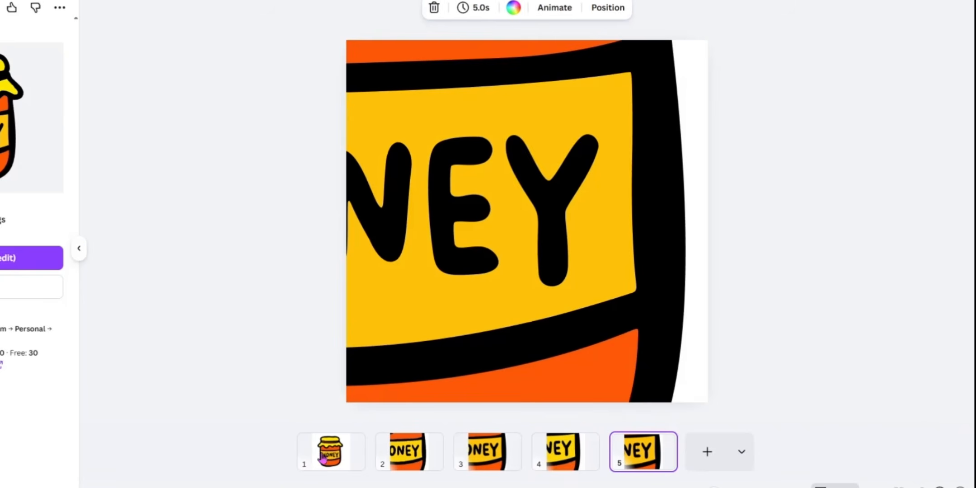
click(324, 458)
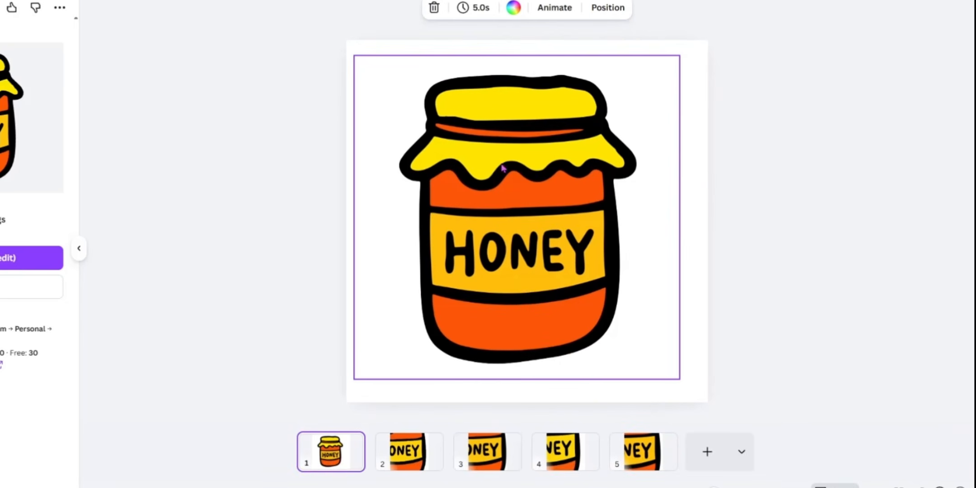
click(634, 456)
click(553, 450)
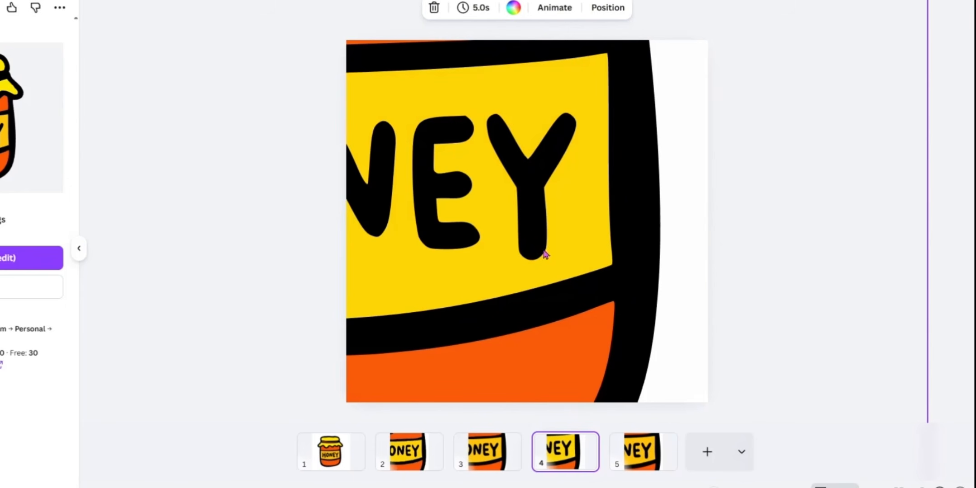
click(645, 459)
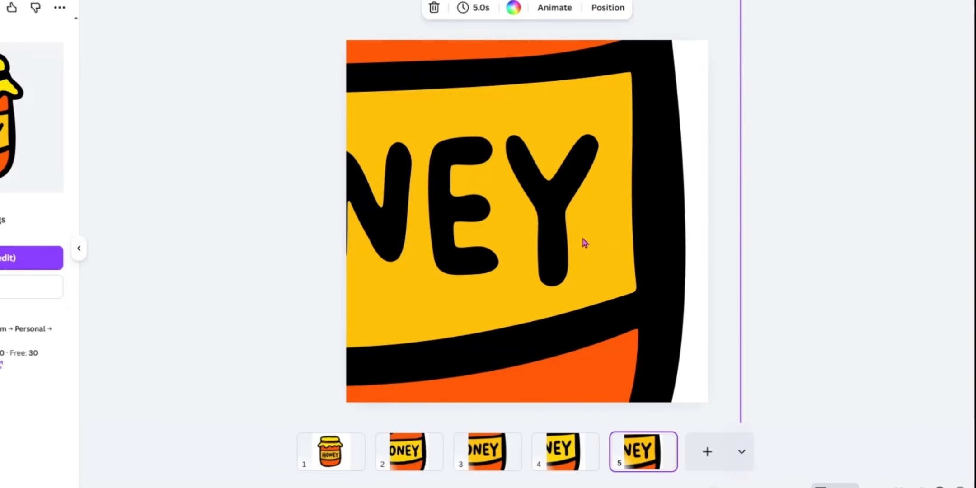
key(Left)
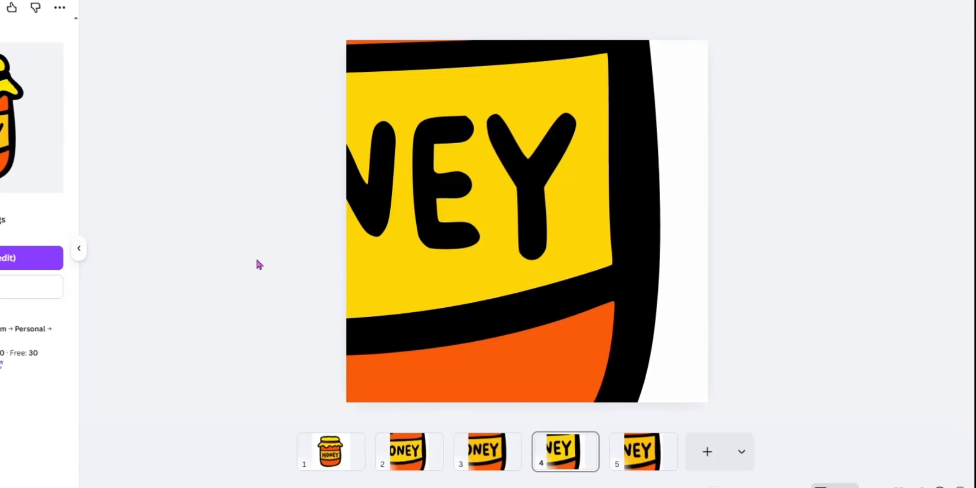
Shift the enlarged jar around on page 2 to examine its lettering and outline edges, and view page 3
click(406, 450)
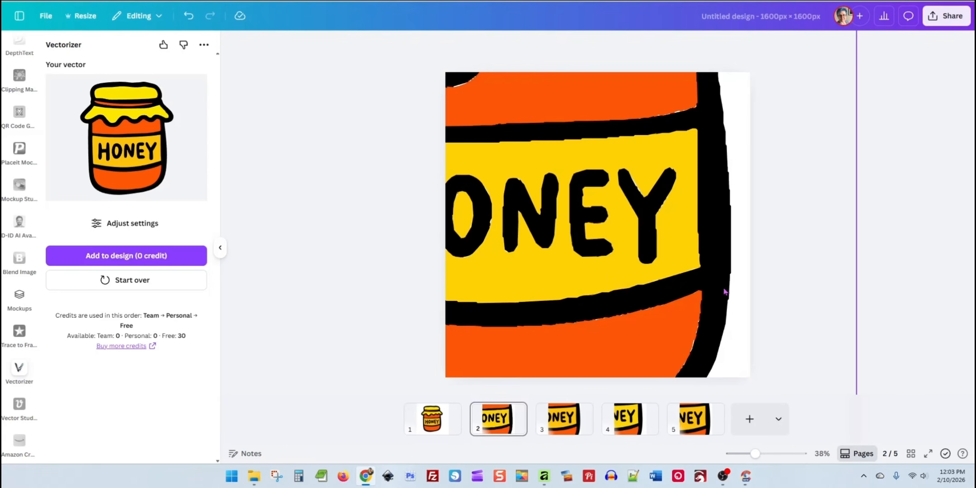
click(722, 302)
drag(721, 307, 691, 269)
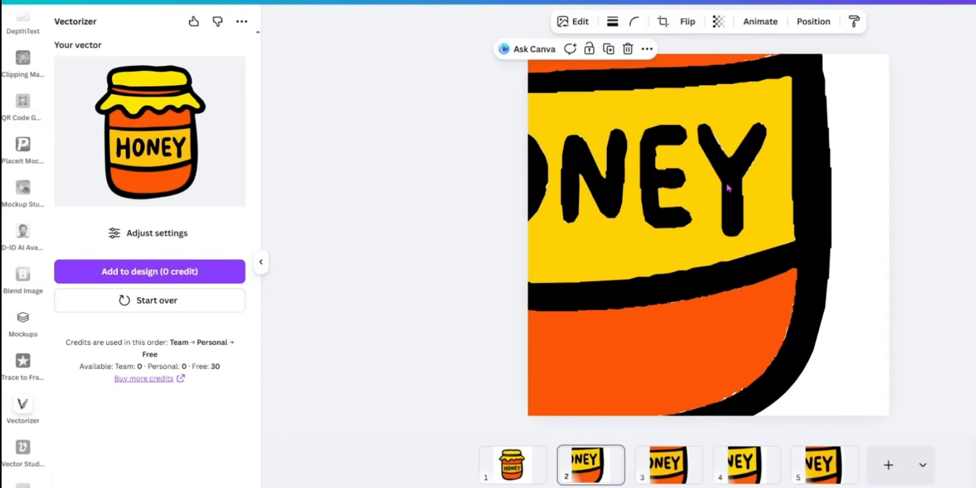
drag(728, 187, 741, 199)
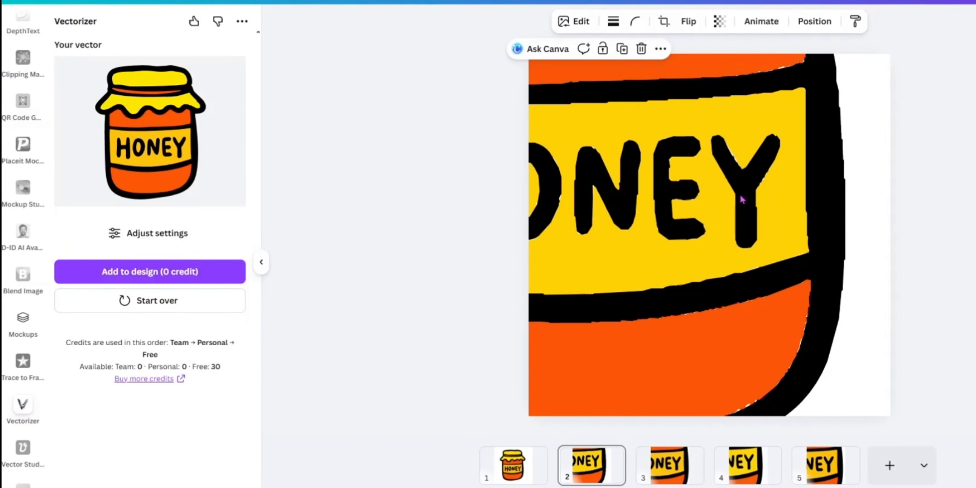
drag(741, 200, 731, 197)
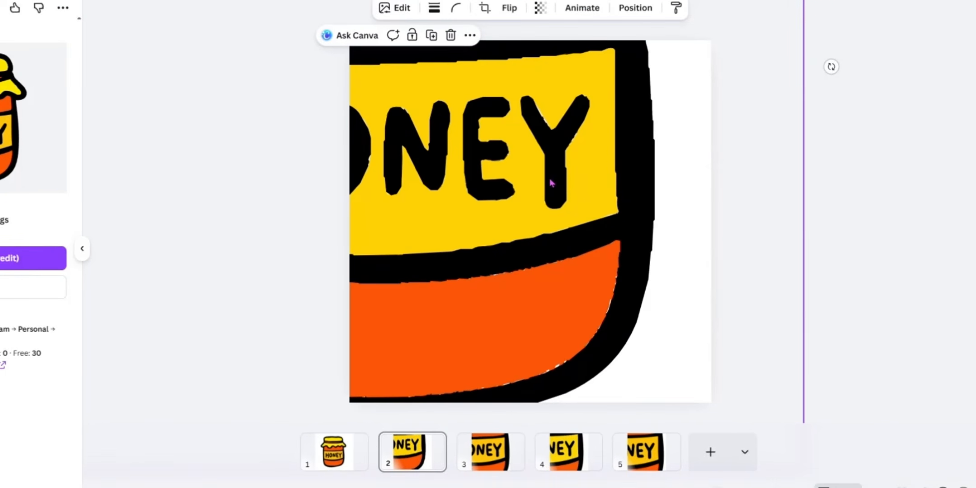
drag(731, 196, 718, 189)
drag(526, 133, 549, 195)
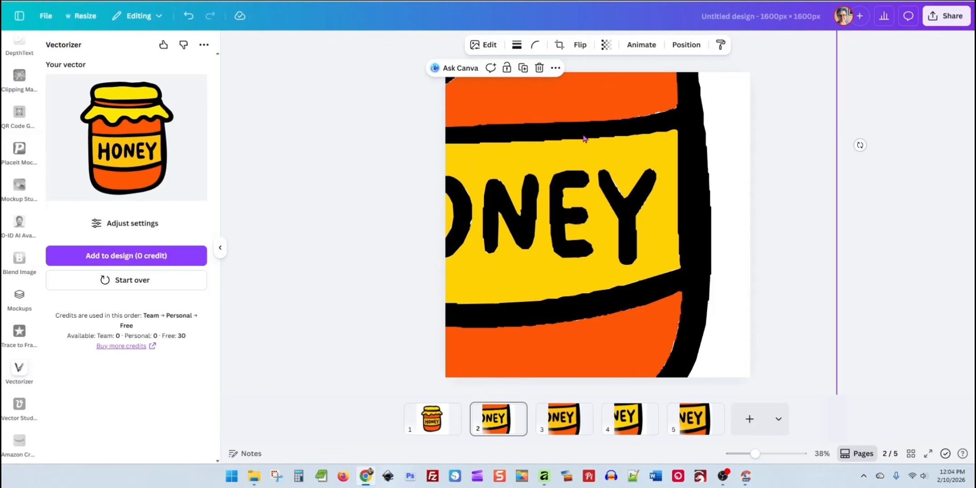
click(548, 432)
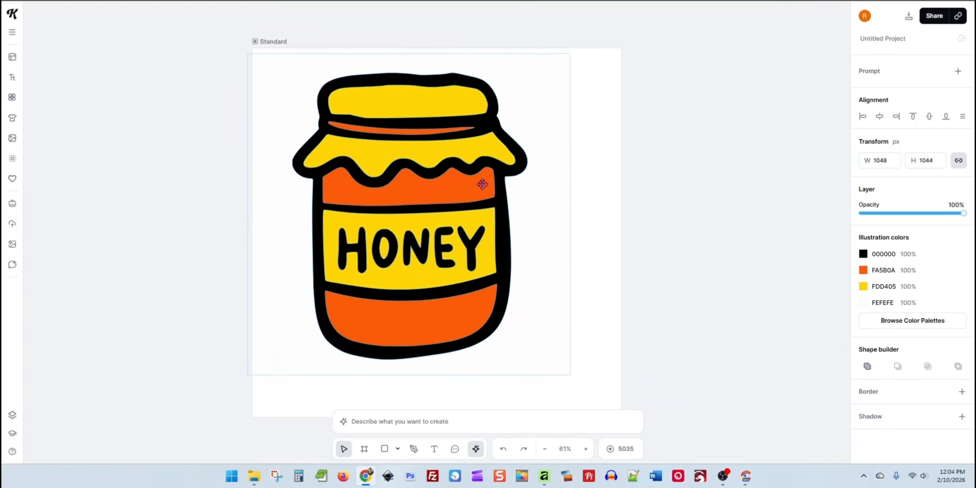
Move the whole jar around in Kittl, switch to Affinity and nudge the traced jar there for comparison
drag(482, 184, 466, 171)
drag(454, 224, 463, 202)
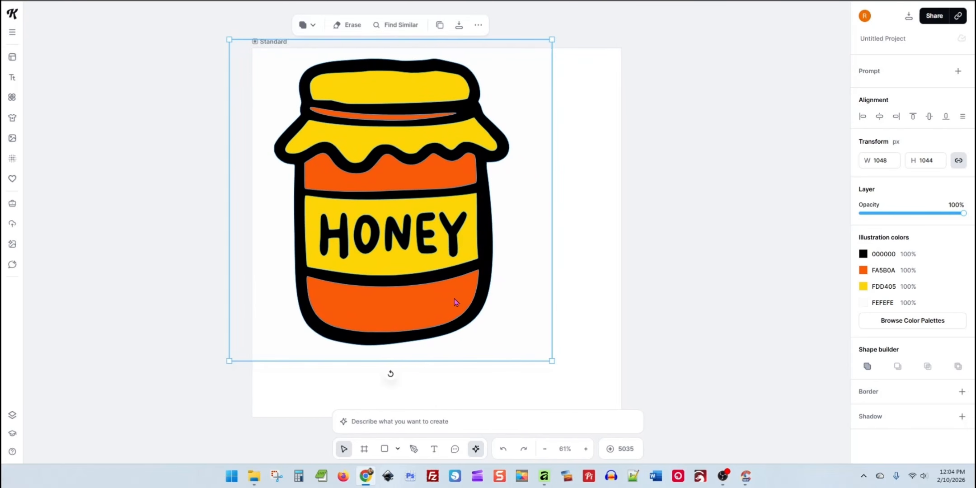
click(544, 476)
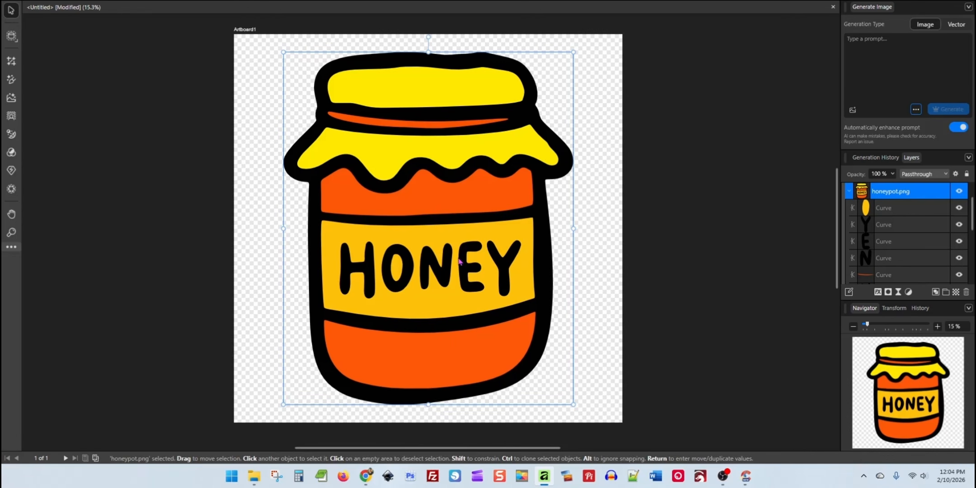
mouse_move(461, 262)
mouse_down()
mouse_move(440, 252)
mouse_move(465, 268)
mouse_up()
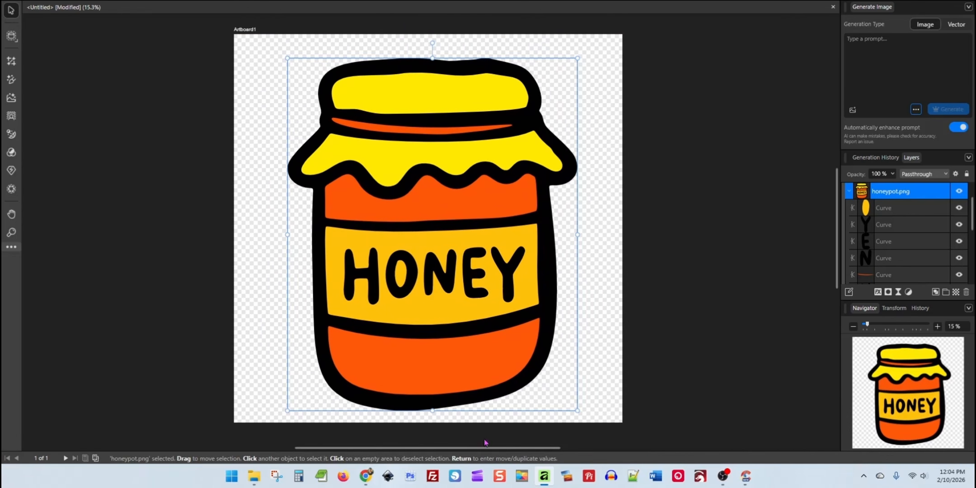
Switch back to Kittl, enlarge the jar to 1289 by 1284 px, center it on the artboard and deselect it
click(367, 477)
drag(394, 222, 374, 224)
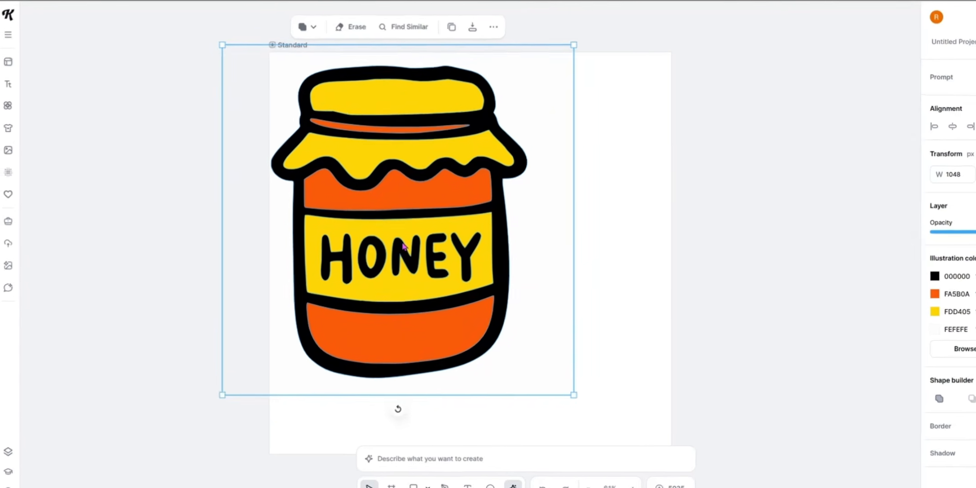
drag(533, 364, 538, 365)
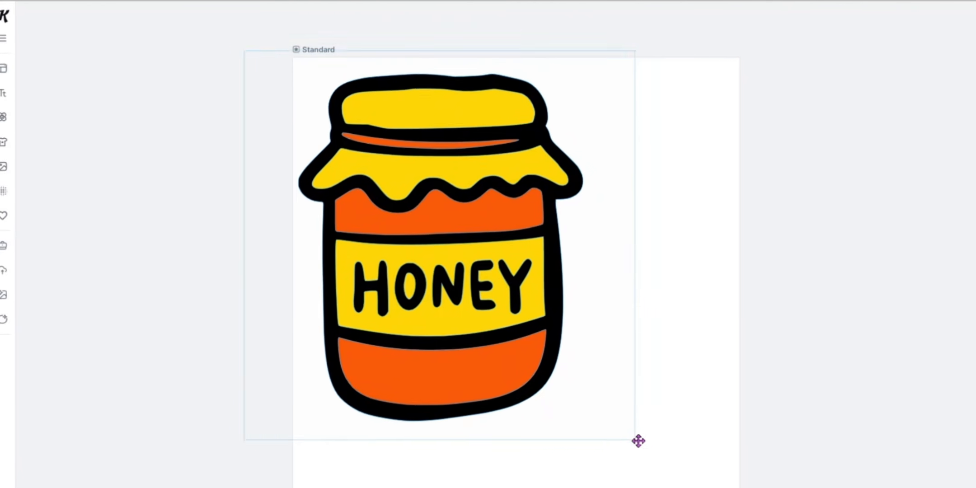
drag(638, 440, 752, 487)
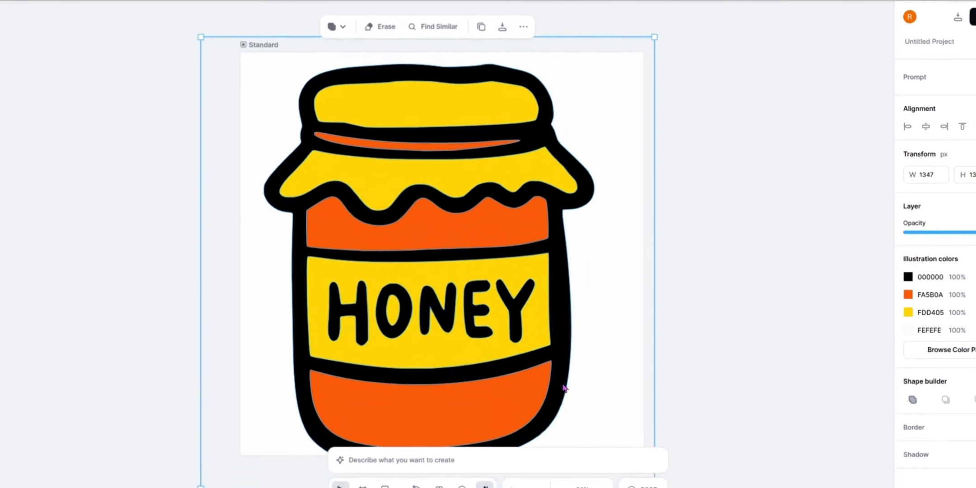
drag(643, 418, 659, 413)
drag(533, 357, 533, 356)
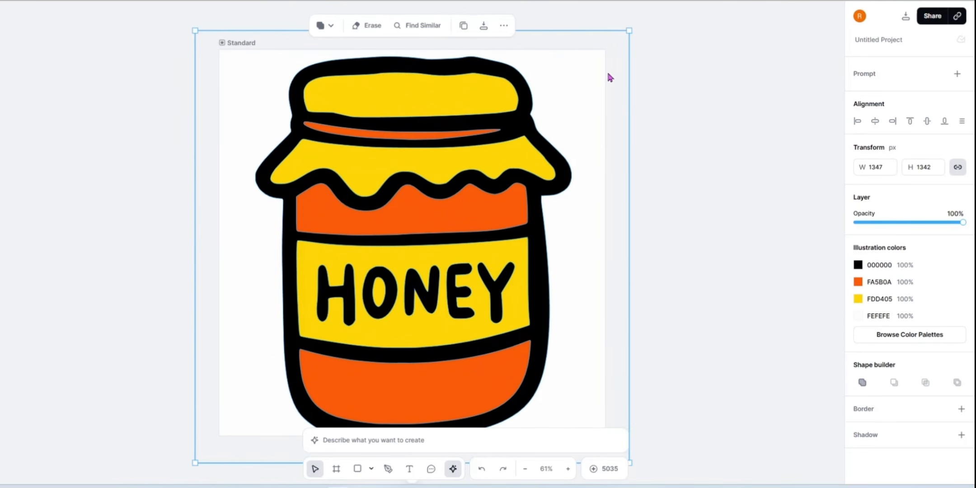
drag(627, 31, 610, 49)
drag(468, 159, 478, 145)
click(682, 220)
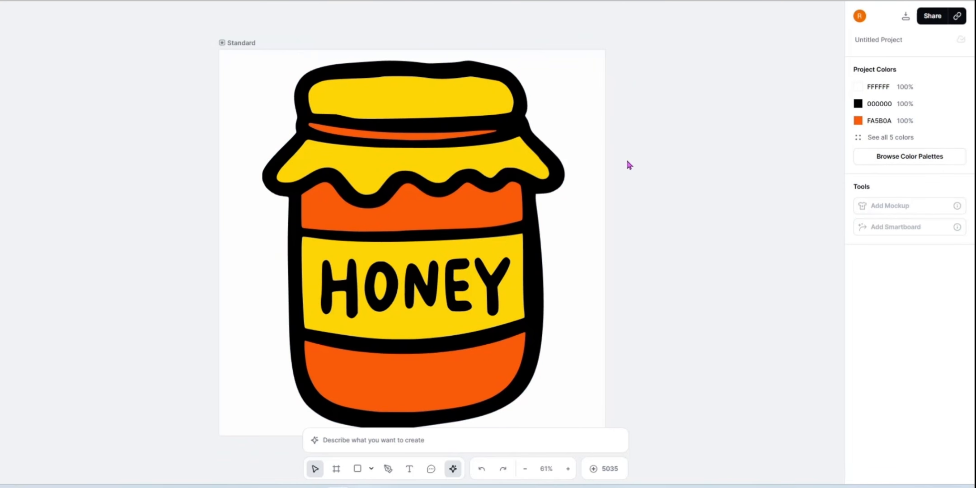
scroll(648, 179, down, 2)
scroll(648, 179, up, 2)
click(489, 154)
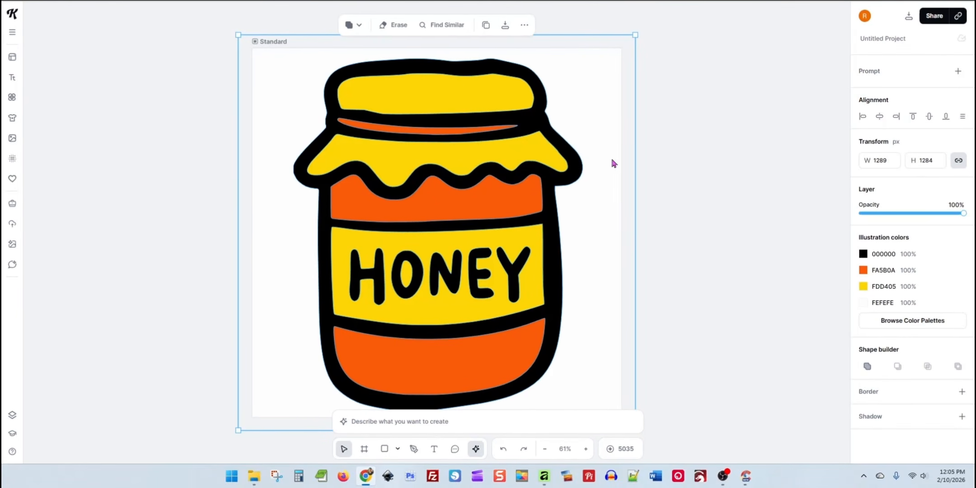
mouse_move(434, 190)
mouse_down()
mouse_move(426, 184)
mouse_move(434, 192)
mouse_up()
click(732, 177)
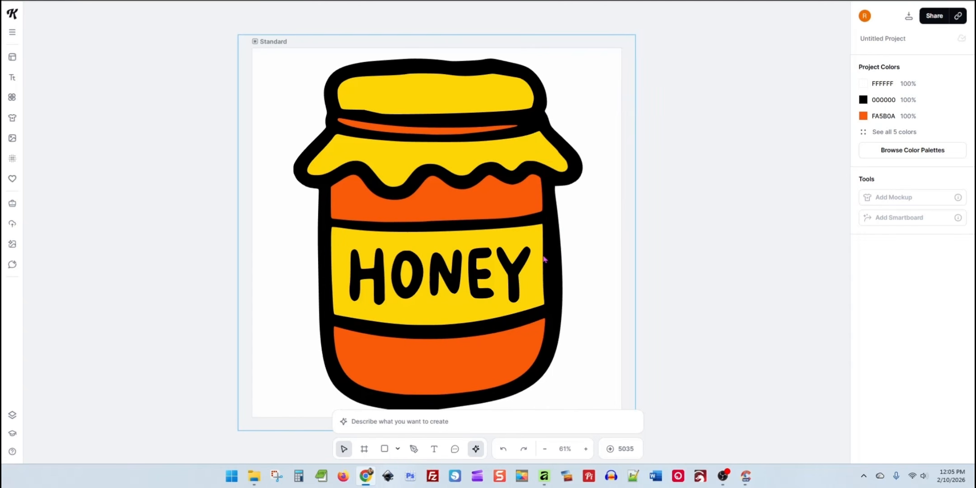
Switch to Affinity and delete the traced jar from the artboard
mouse_move(546, 481)
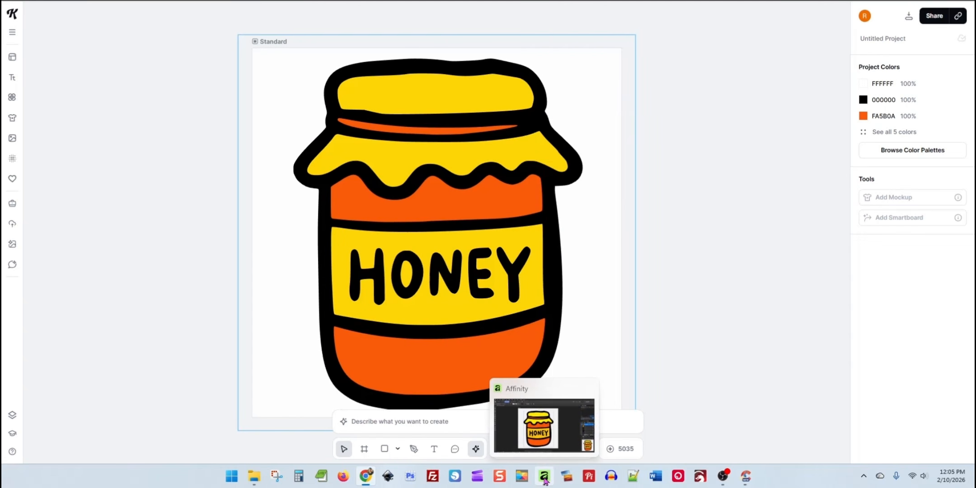
click(546, 482)
drag(581, 413, 554, 414)
mouse_move(470, 270)
mouse_down()
mouse_move(492, 270)
mouse_move(478, 265)
mouse_up()
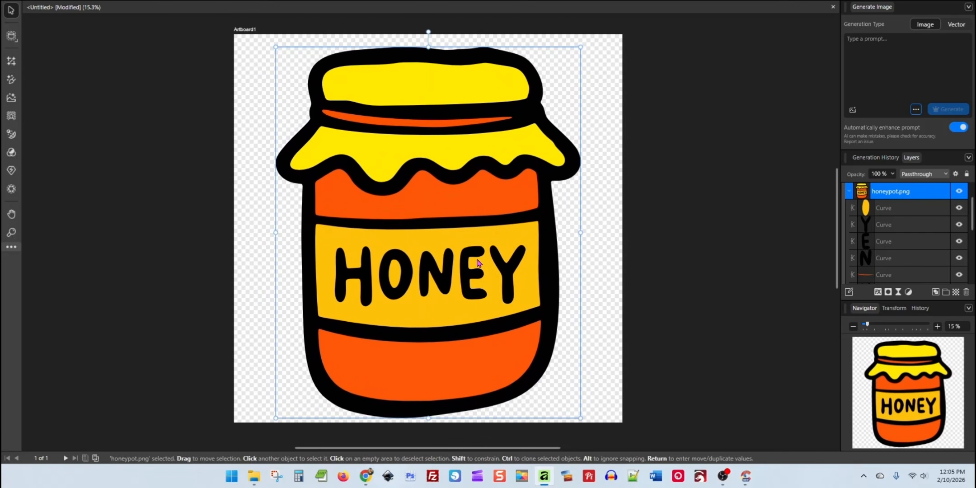
key(Delete)
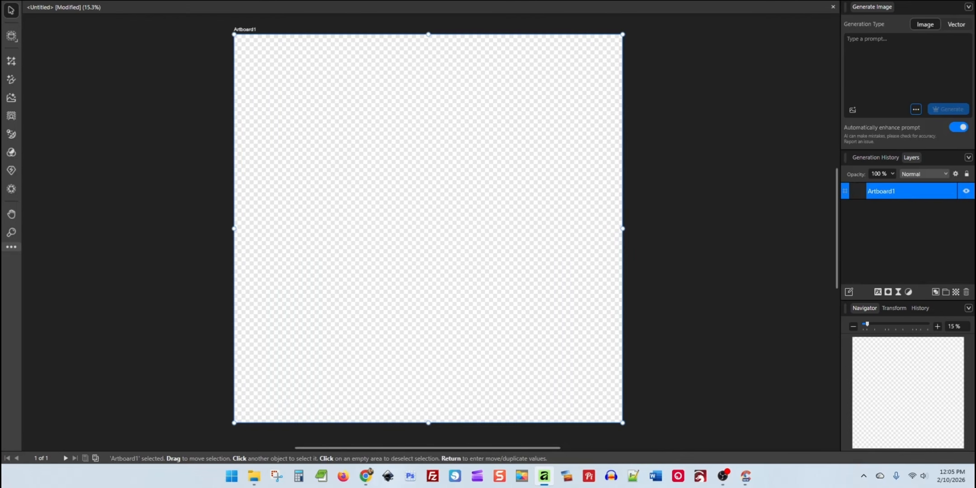
Place the white-background honeypot.png image on the empty artboard, sized to leave a margin around it
key(alt+Tab)
drag(639, 173, 428, 233)
drag(343, 119, 588, 387)
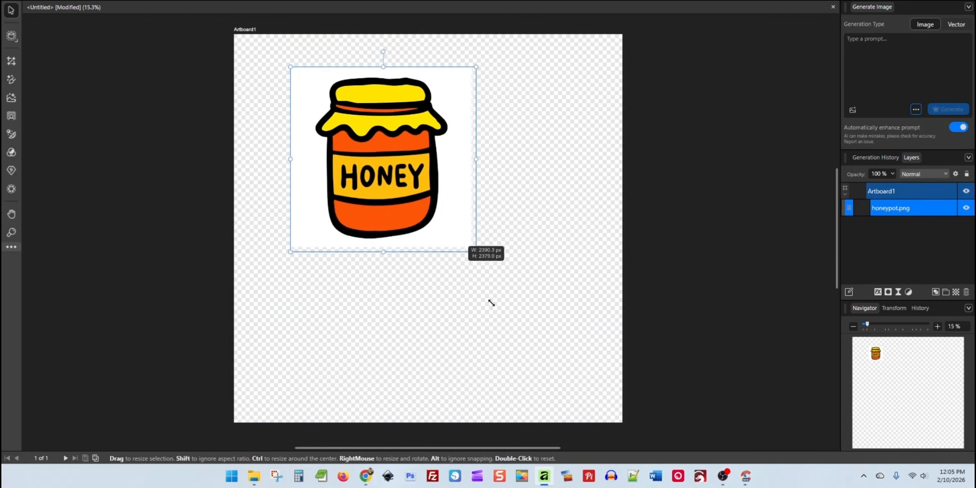
mouse_move(380, 160)
mouse_down()
mouse_move(375, 172)
mouse_move(363, 167)
mouse_up()
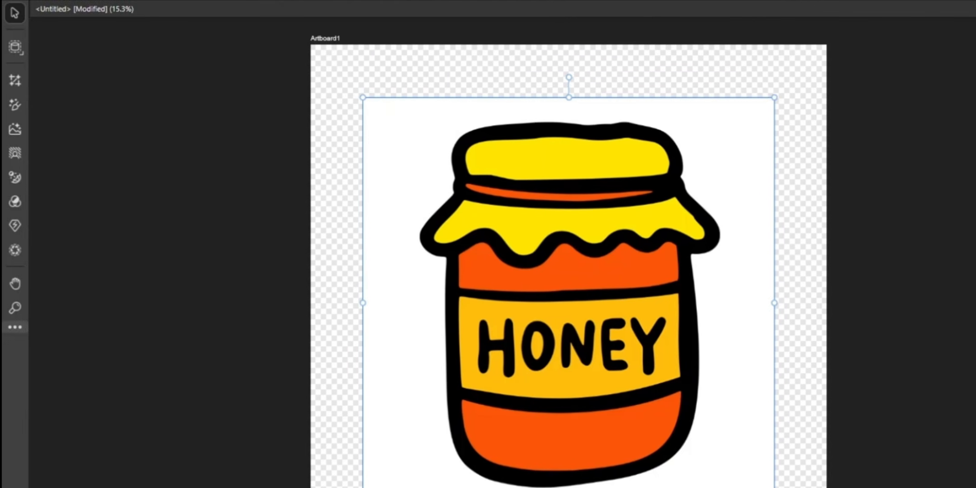
Convert the image to curves with Image Trace at 50% edge threshold and 40% curve fitting tolerance, and locate the white background curve
click(192, 0)
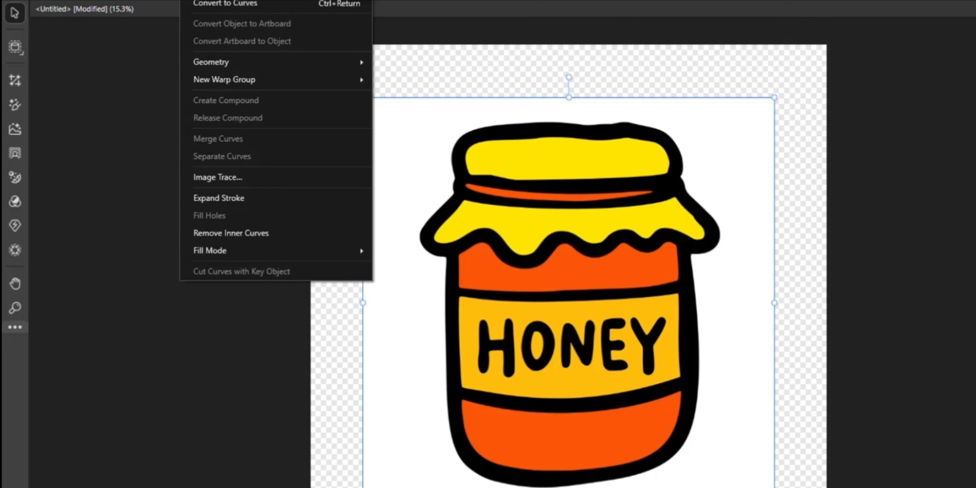
click(244, 178)
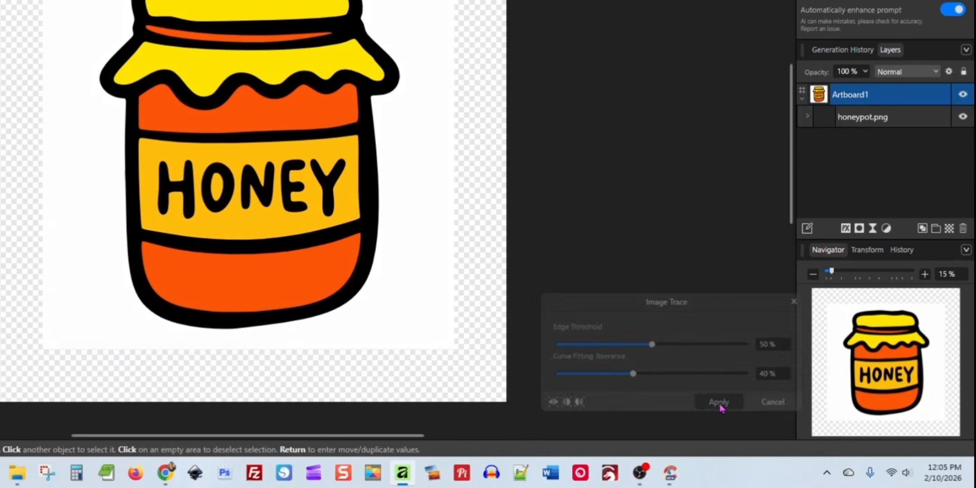
click(719, 403)
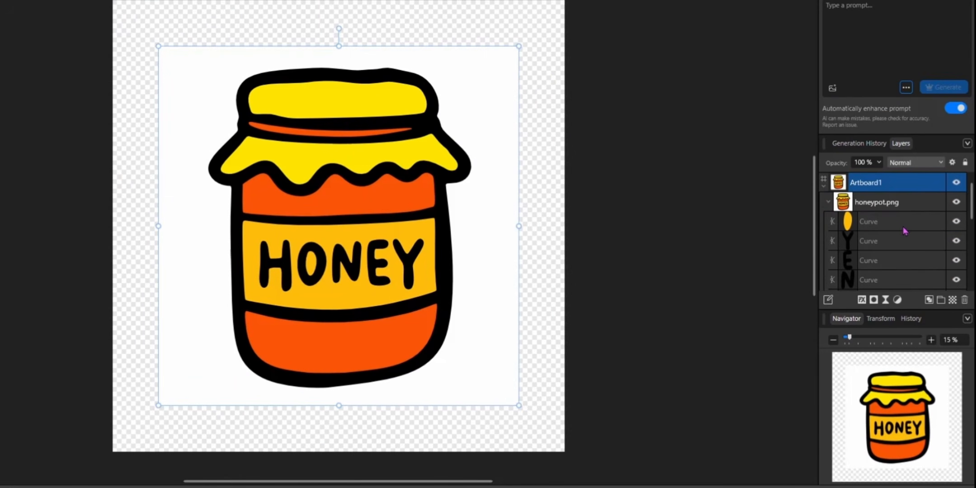
scroll(899, 230, down, 3)
scroll(890, 231, down, 1)
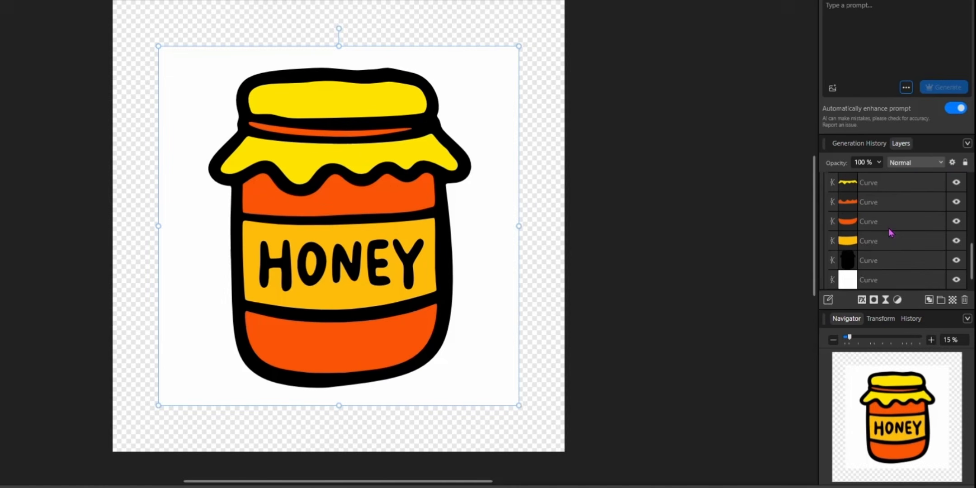
Delete the white background curve from the traced honeypot.png group and clear the selection
click(896, 283)
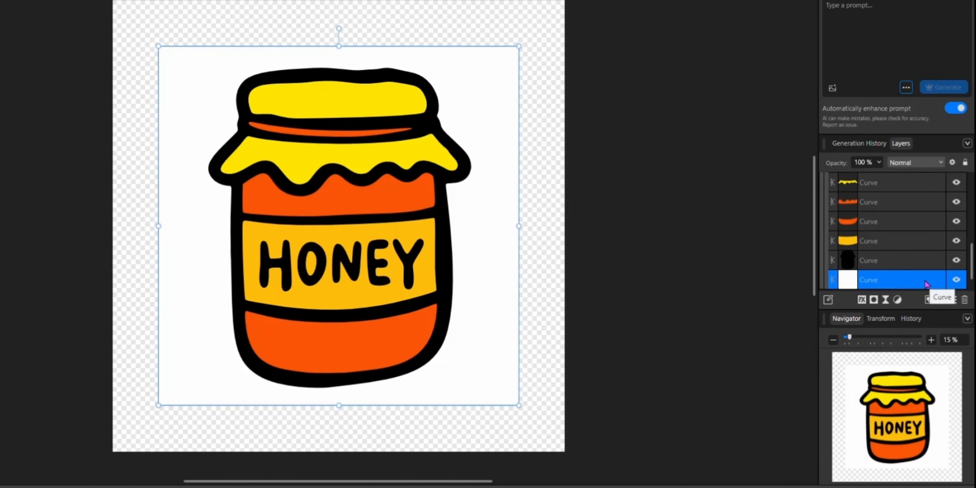
click(966, 301)
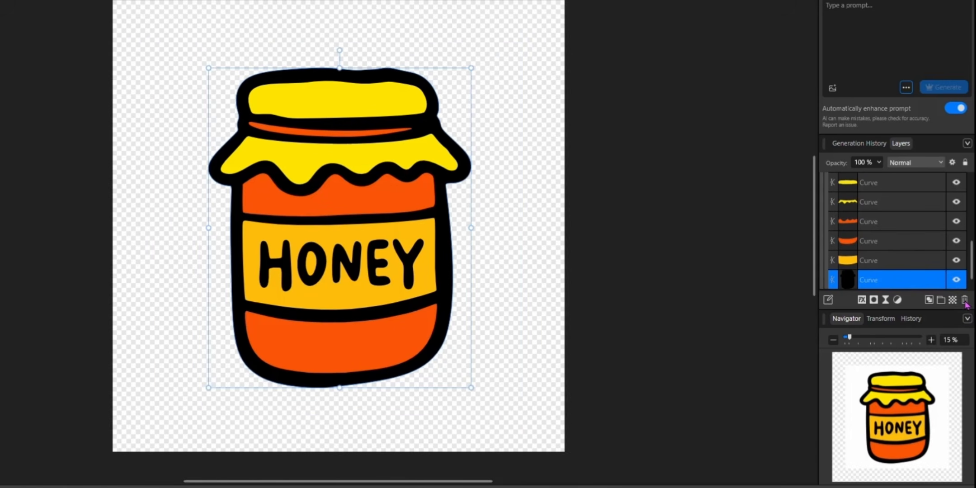
click(618, 245)
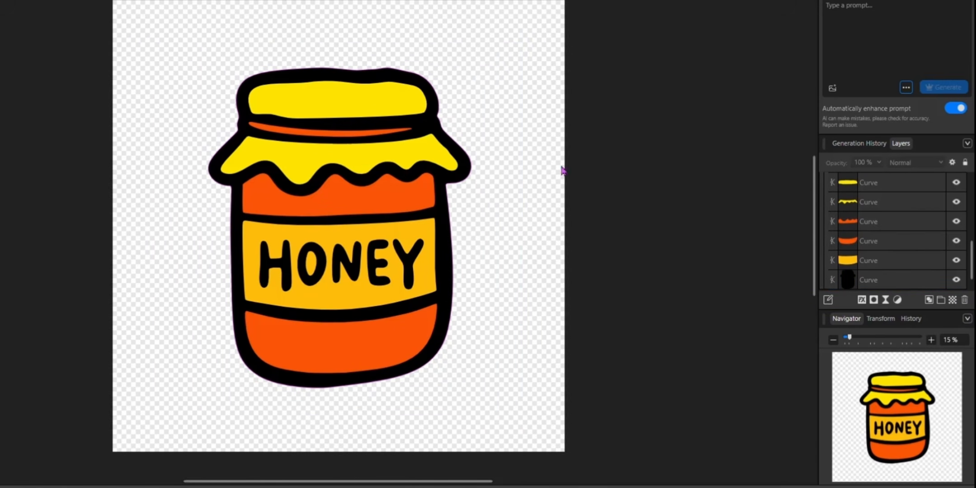
Enlarge the whole traced jar to nearly fill the artboard's height, center it and deselect it
drag(510, 398, 516, 401)
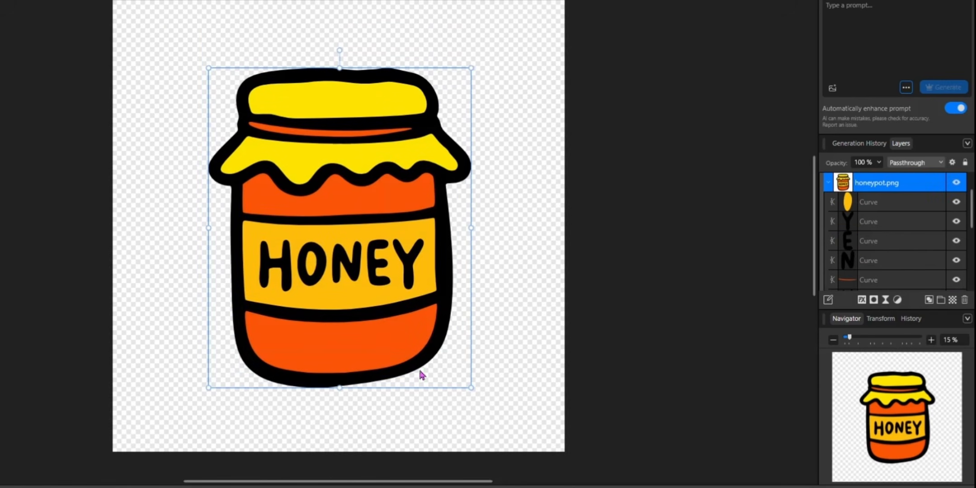
drag(386, 348, 310, 293)
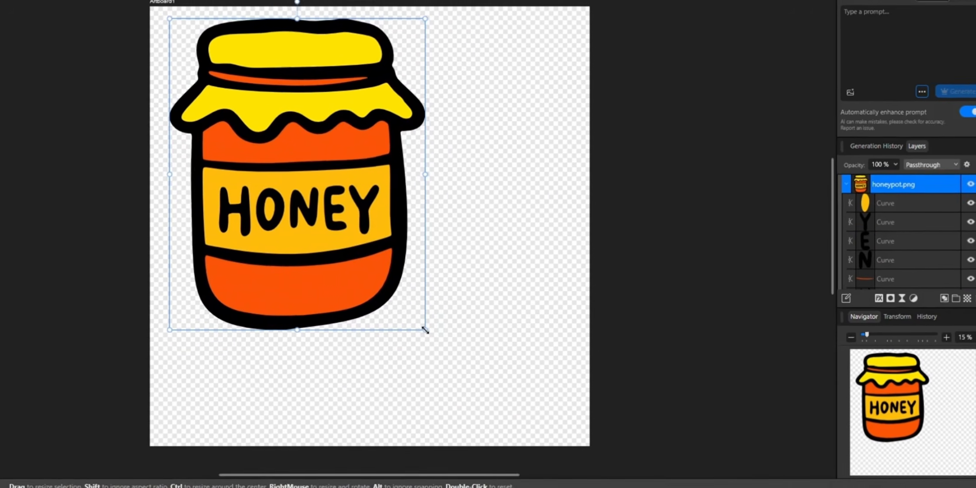
drag(396, 332, 513, 419)
drag(348, 313, 357, 311)
drag(445, 306, 463, 306)
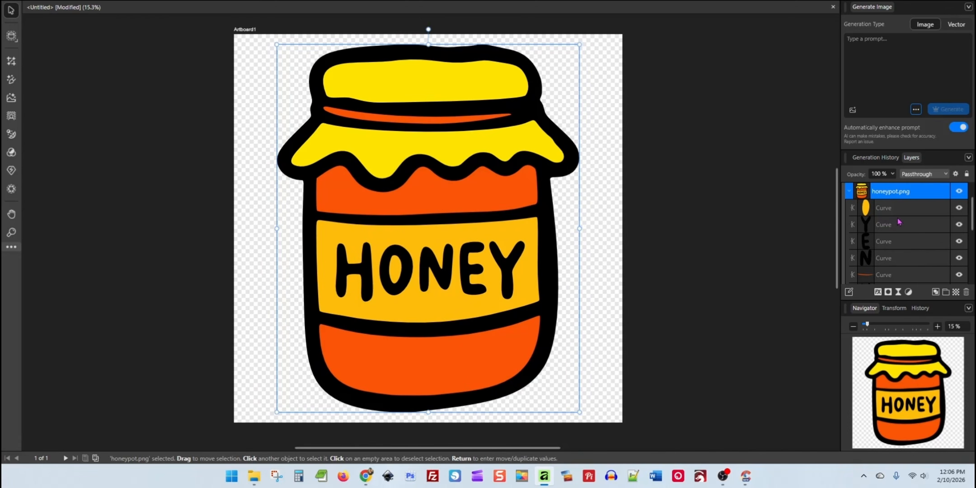
scroll(899, 224, down, 5)
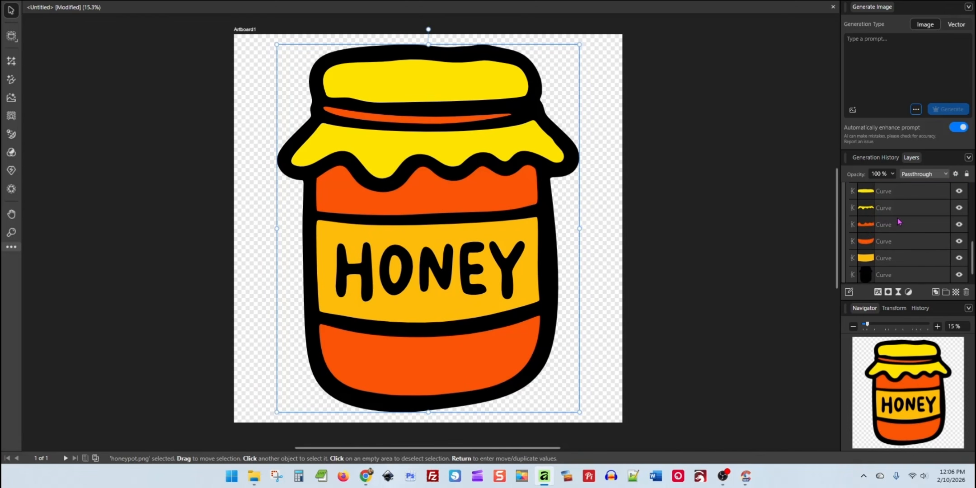
click(649, 296)
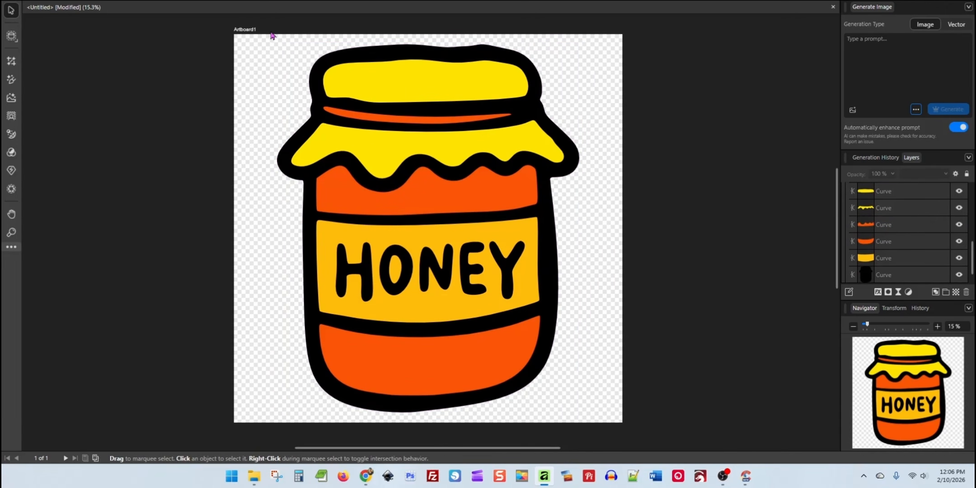
mouse_move(264, 50)
mouse_down()
mouse_move(361, 158)
mouse_move(239, 46)
mouse_move(258, 57)
mouse_up()
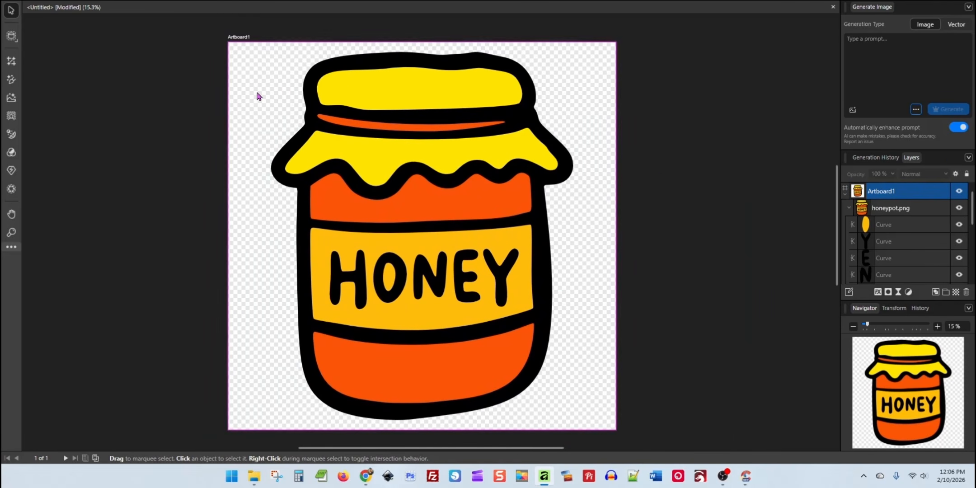
click(664, 177)
click(483, 218)
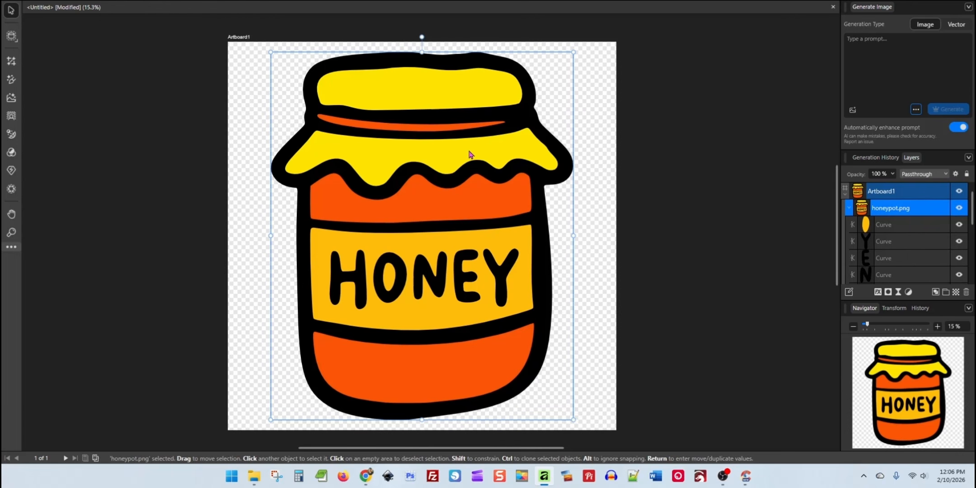
click(663, 148)
click(509, 146)
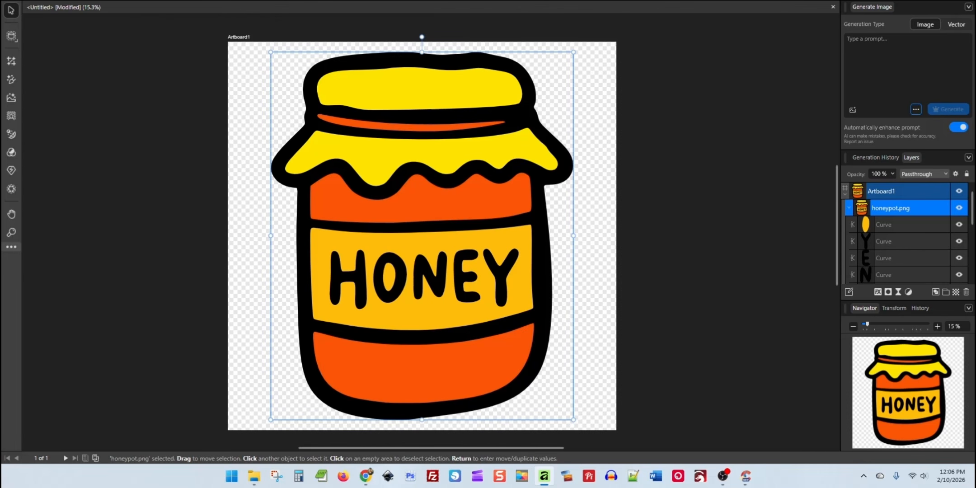
click(33, 1)
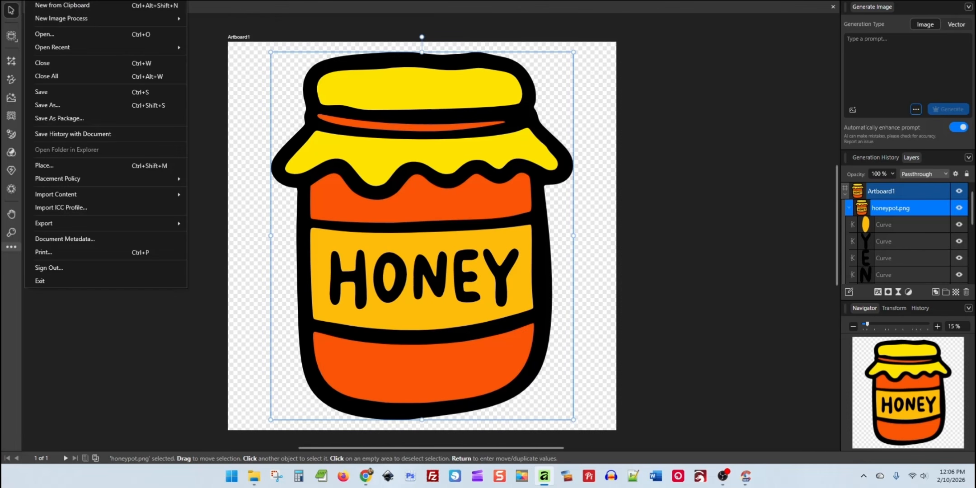
click(665, 257)
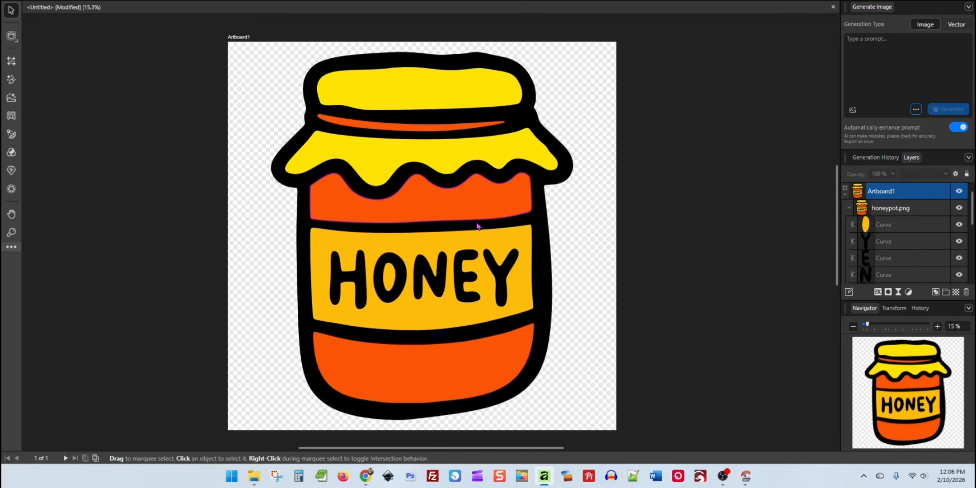
click(475, 199)
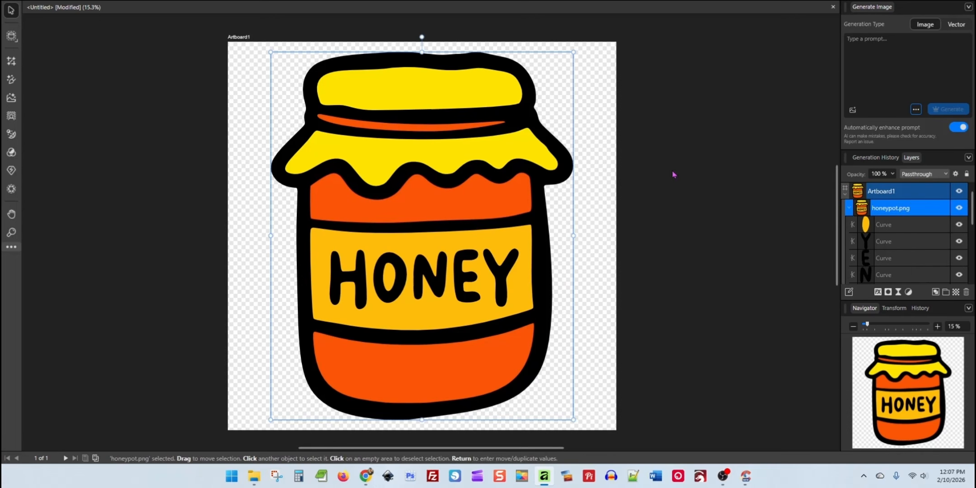
click(729, 231)
Collapse the honeypot.png group, enlarge the jar slightly, center it on the artboard and deselect it
click(849, 208)
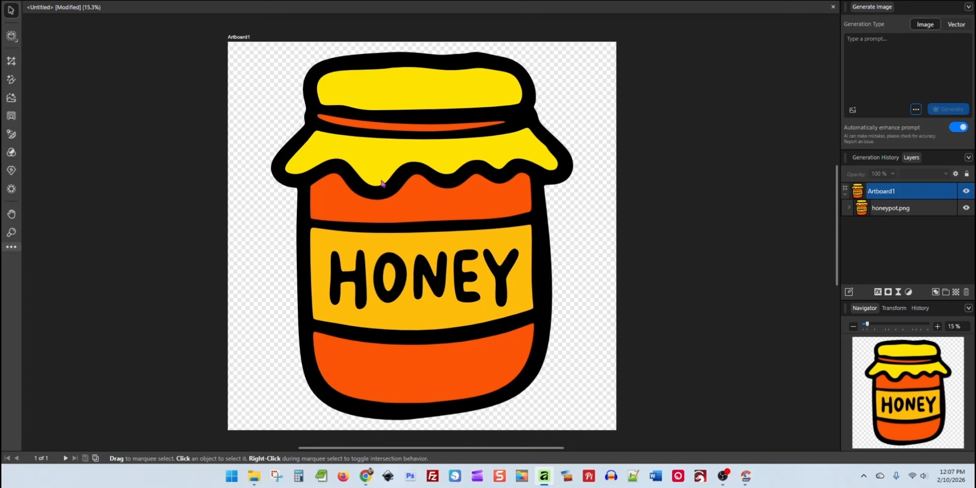
click(471, 296)
drag(470, 296, 451, 290)
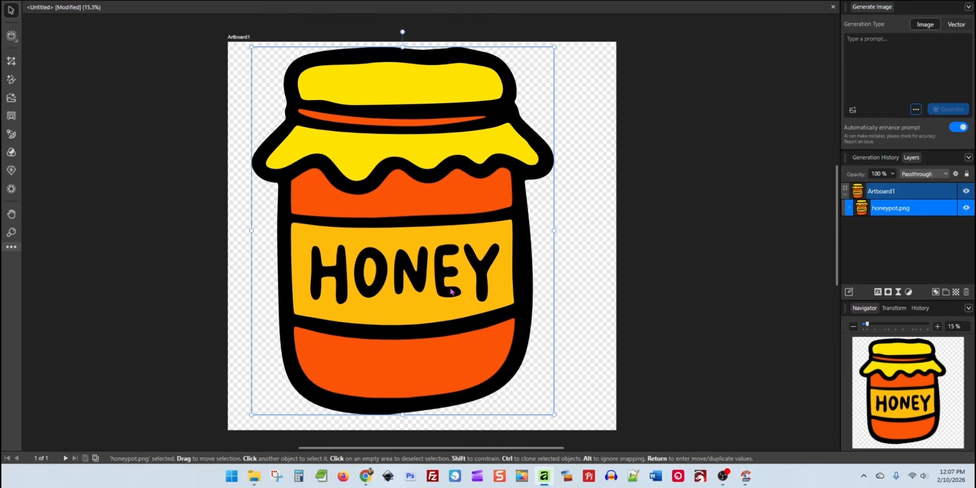
drag(552, 415, 562, 424)
drag(473, 336, 487, 336)
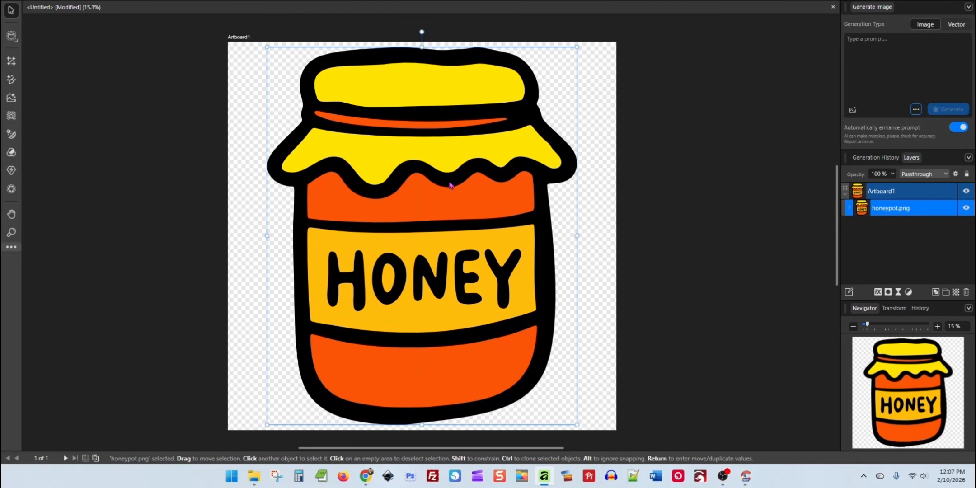
click(651, 254)
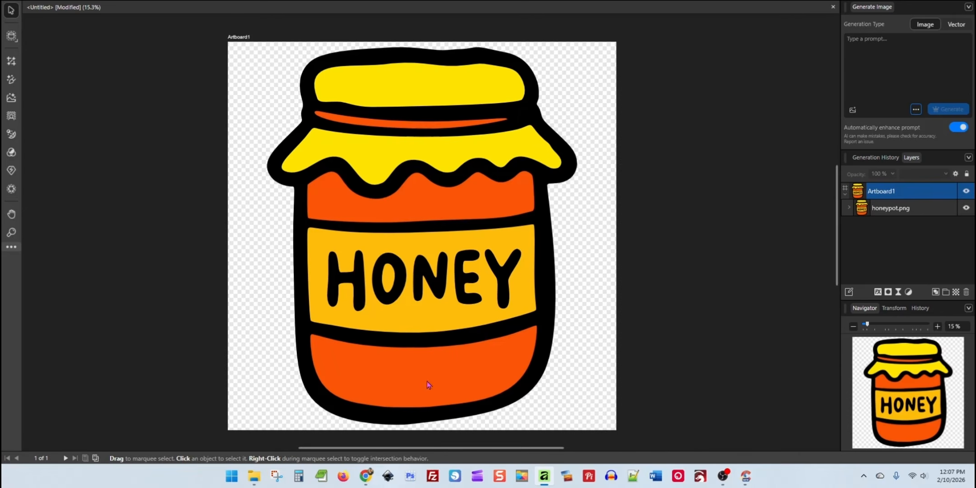
Switch to the Canva design and shift the enlarged jar on page 3 up and left to expose its lower right edge
click(366, 476)
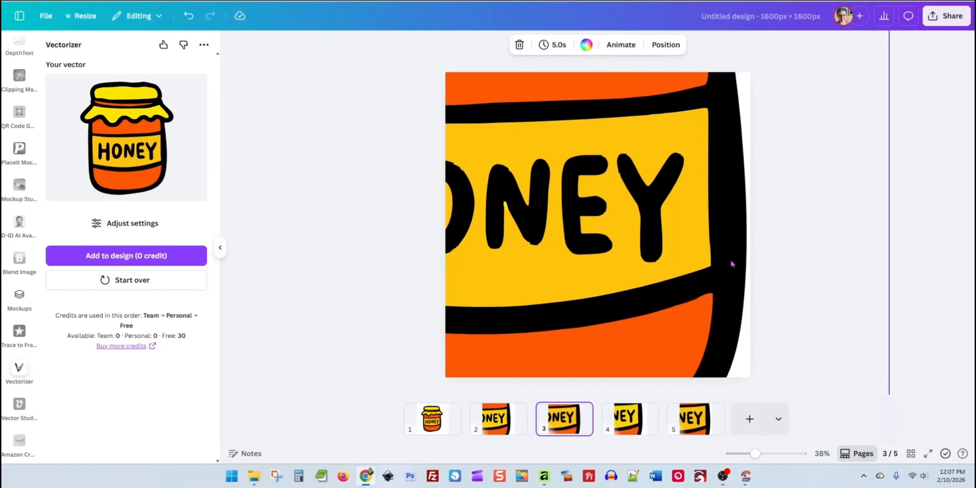
drag(738, 272, 708, 249)
click(735, 273)
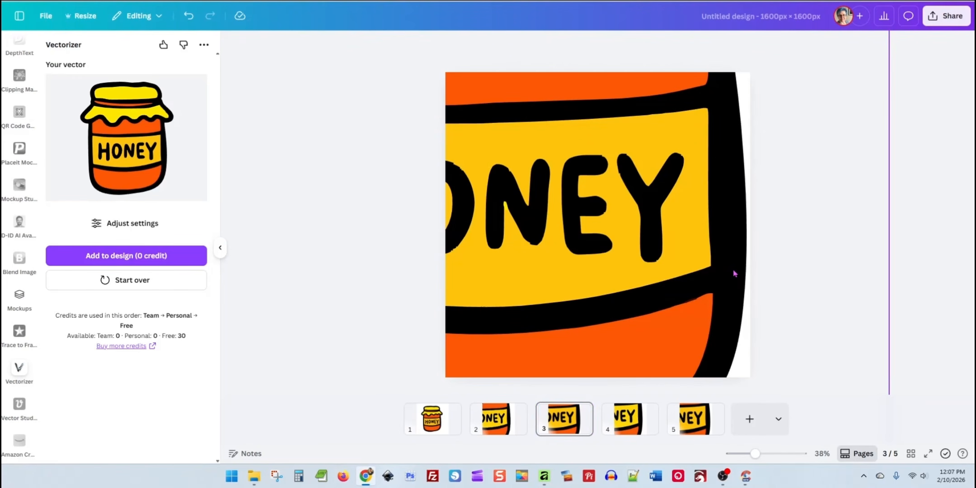
drag(734, 298, 660, 253)
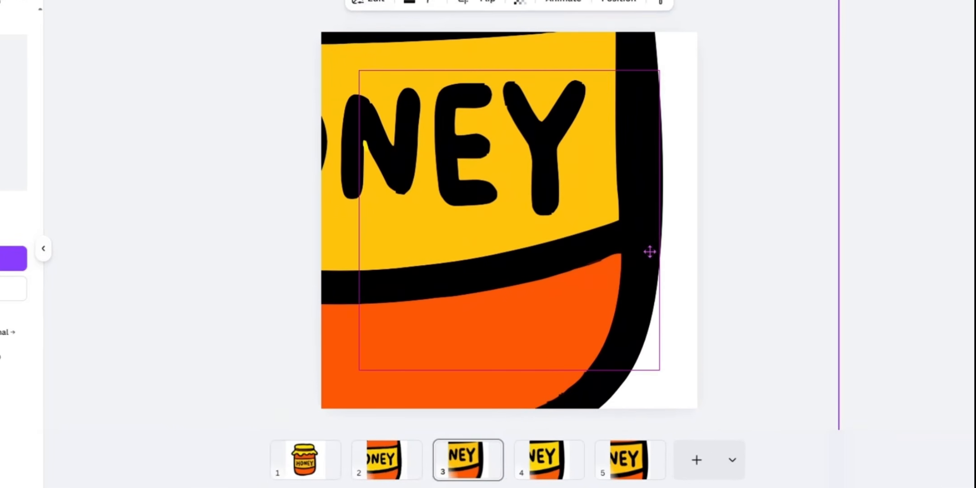
click(886, 220)
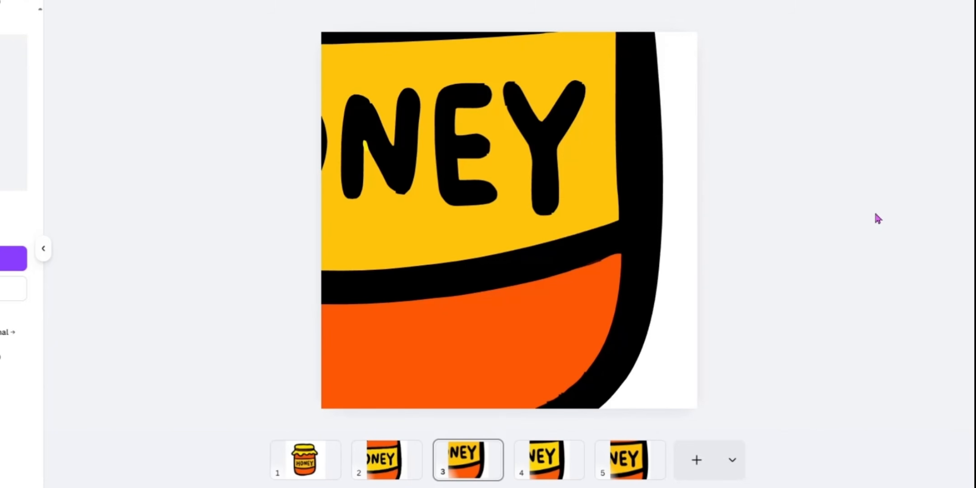
Compare the jar edges on pages 2 to 5 and move the enlarged jar on page 4 slightly down and right
click(400, 465)
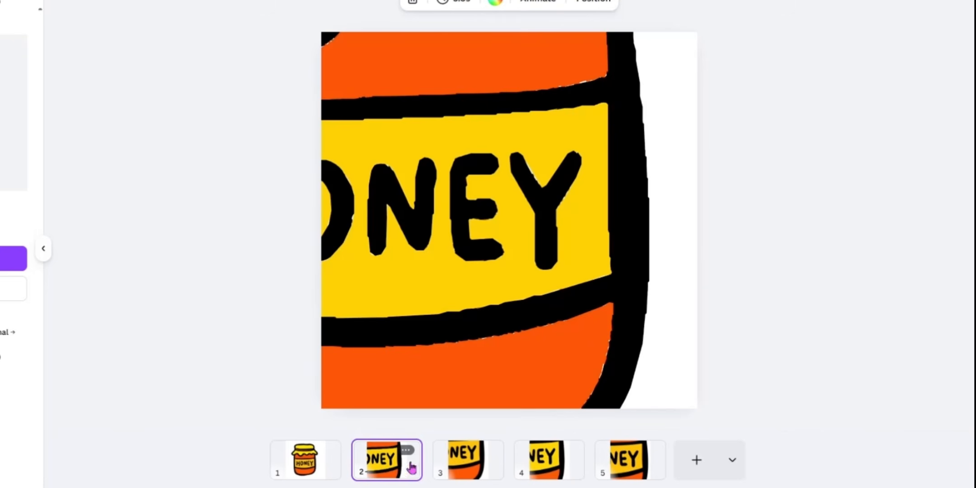
click(472, 470)
click(540, 471)
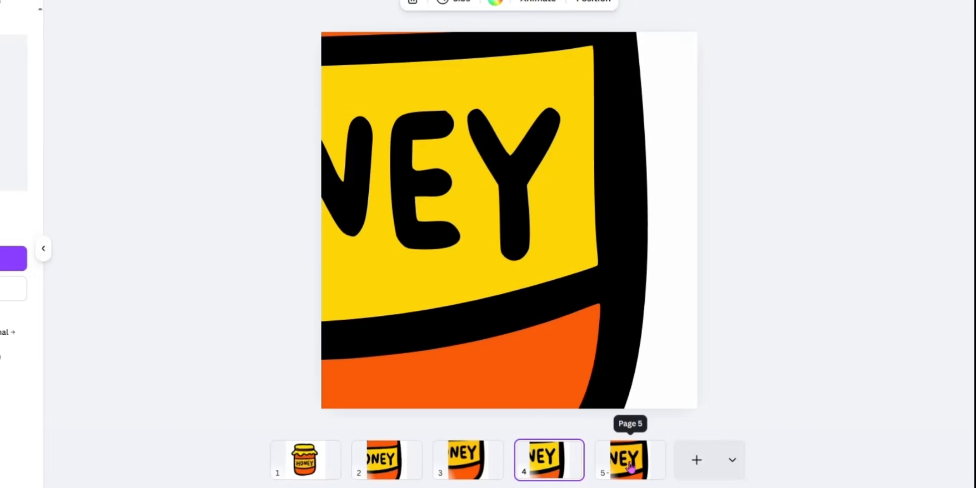
click(631, 464)
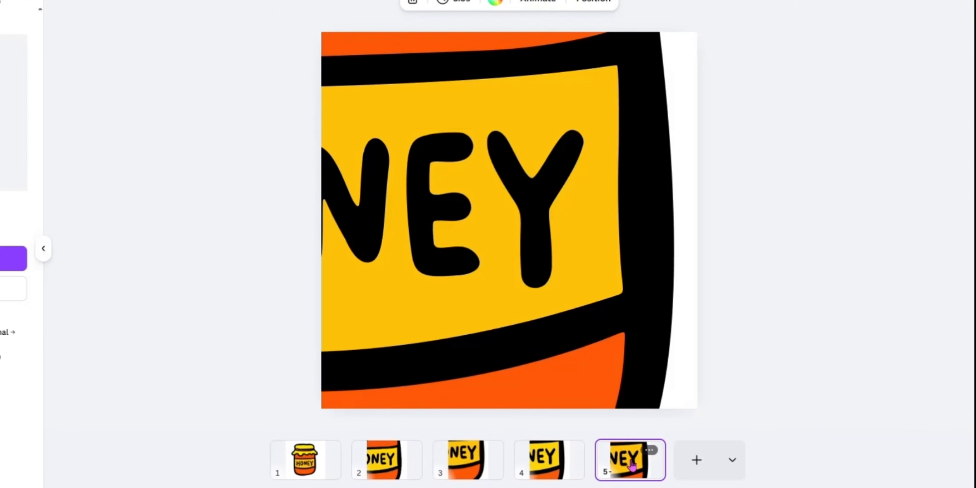
click(548, 459)
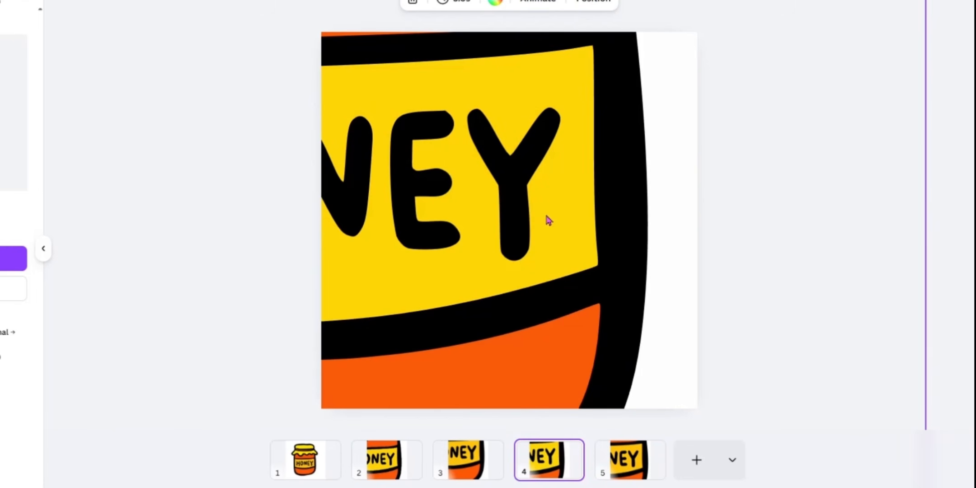
scroll(546, 216, down, 1)
scroll(547, 216, up, 1)
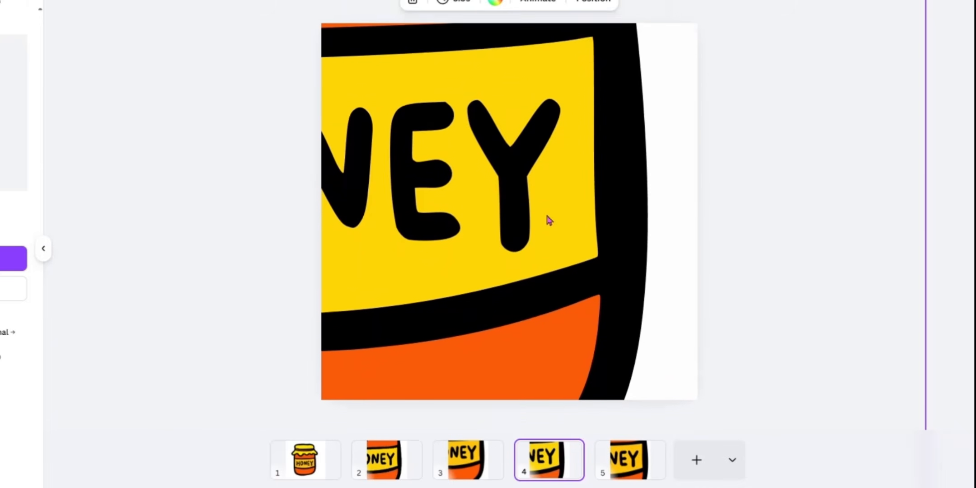
click(603, 237)
drag(632, 214, 638, 255)
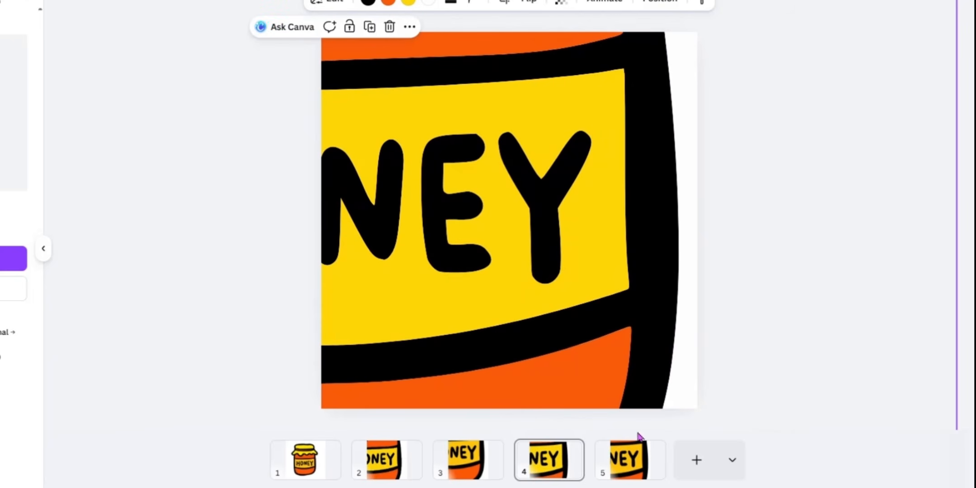
Move the enlarged jar on page 5 slightly upward and deselect it
click(632, 472)
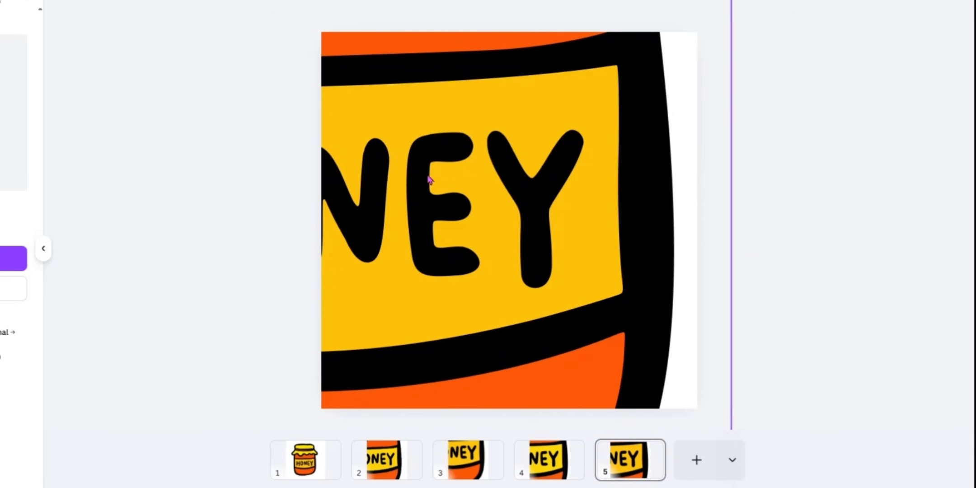
drag(545, 256, 550, 228)
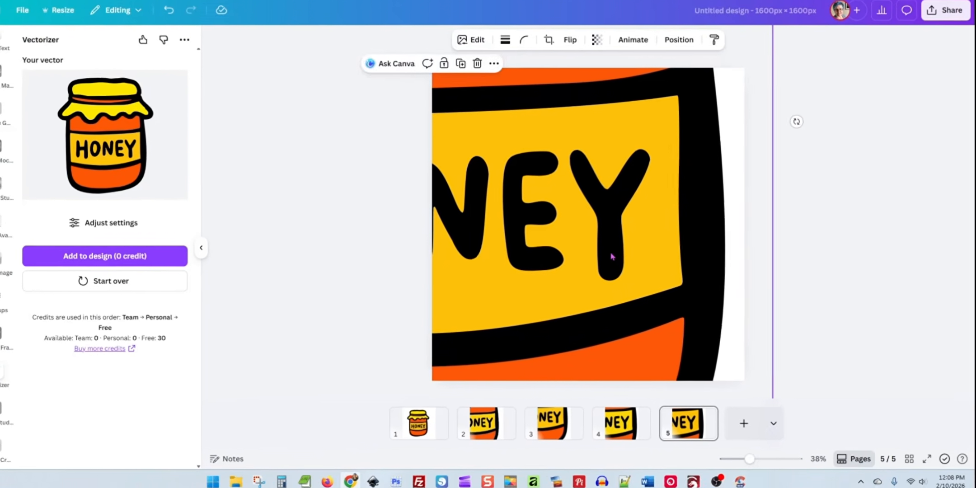
click(821, 250)
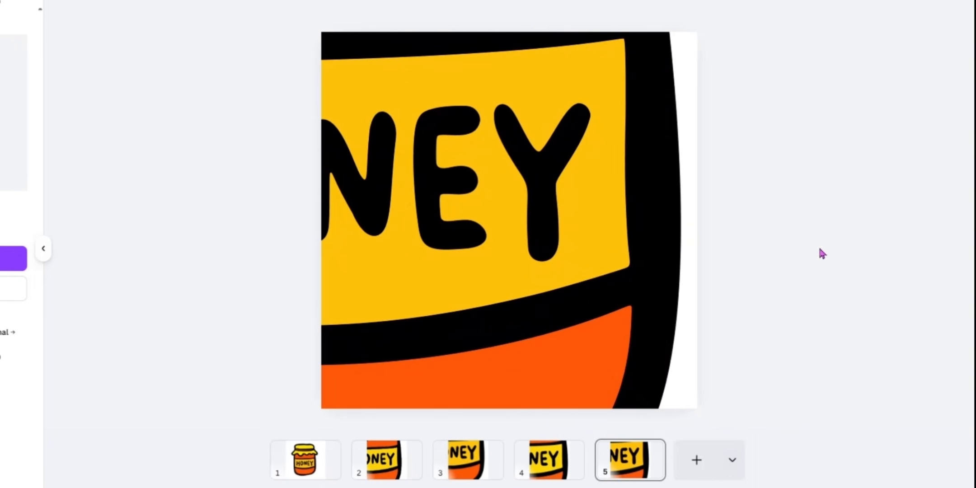